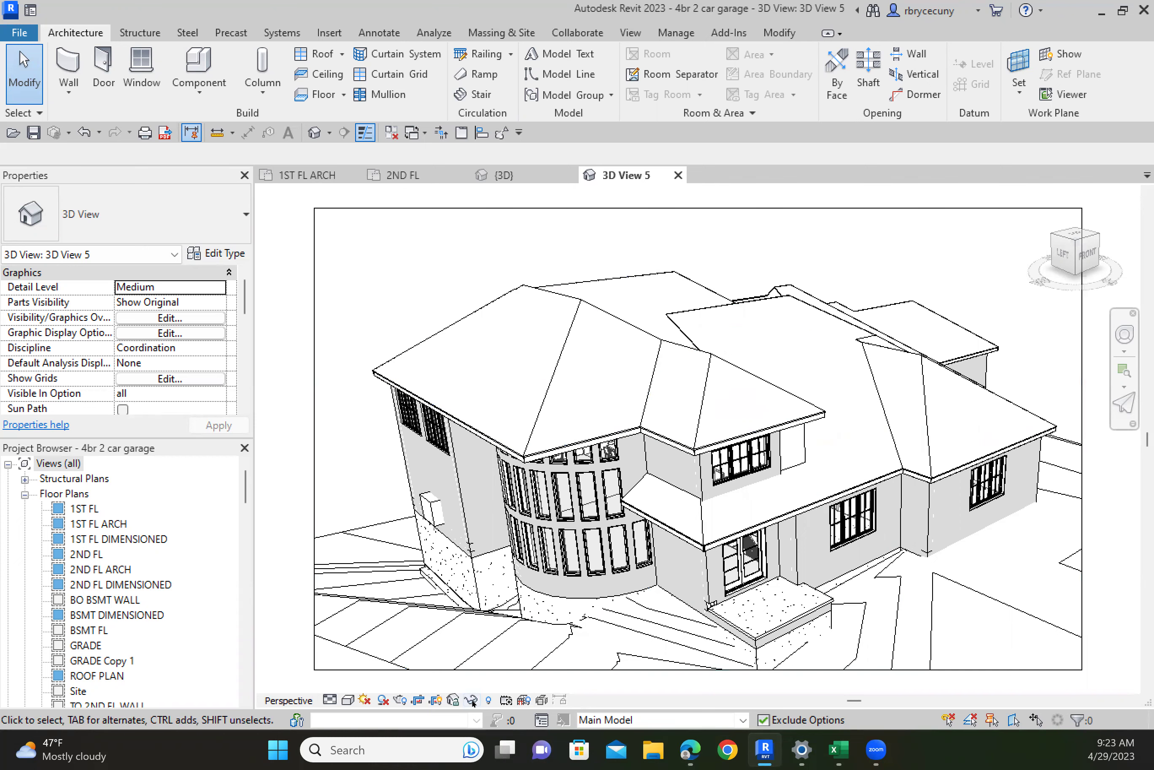
Step: Temporarily hide the roof over the curved bay wing in 3D View 5
{"action": "left_click", "coordinate": [472, 700]}
{"action": "left_click", "coordinate": [550, 372]}
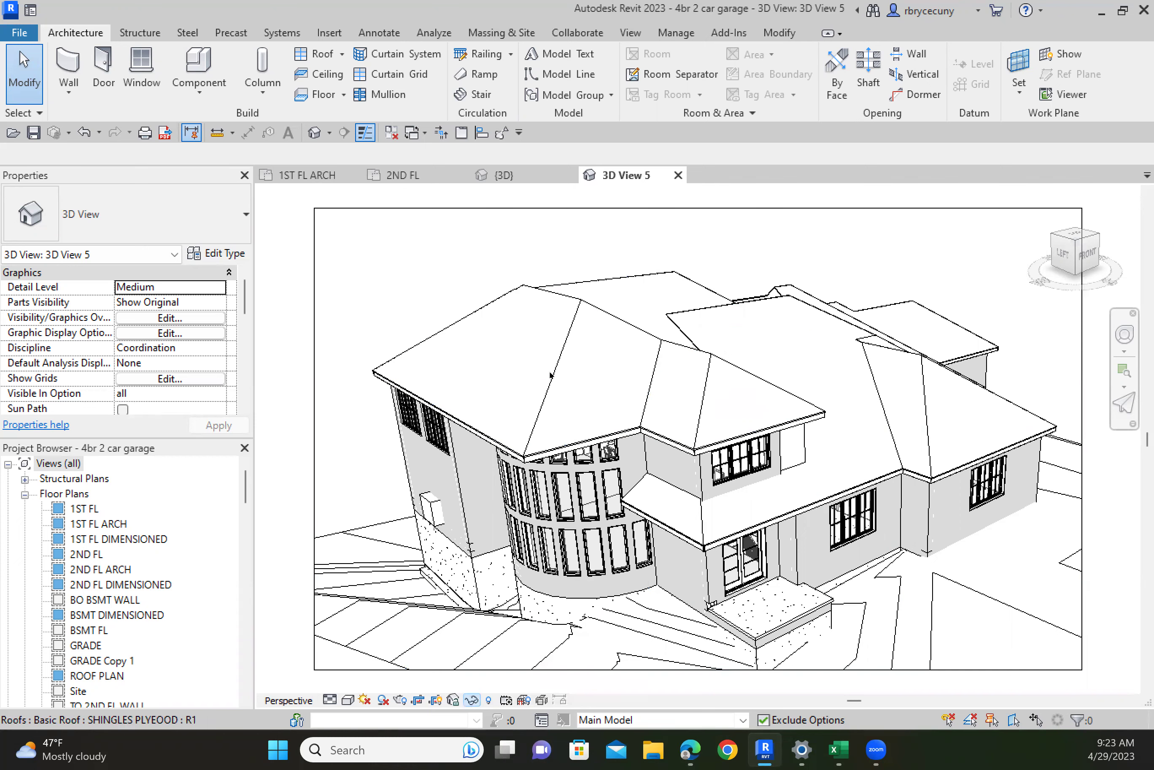
{"action": "left_click", "coordinate": [550, 371]}
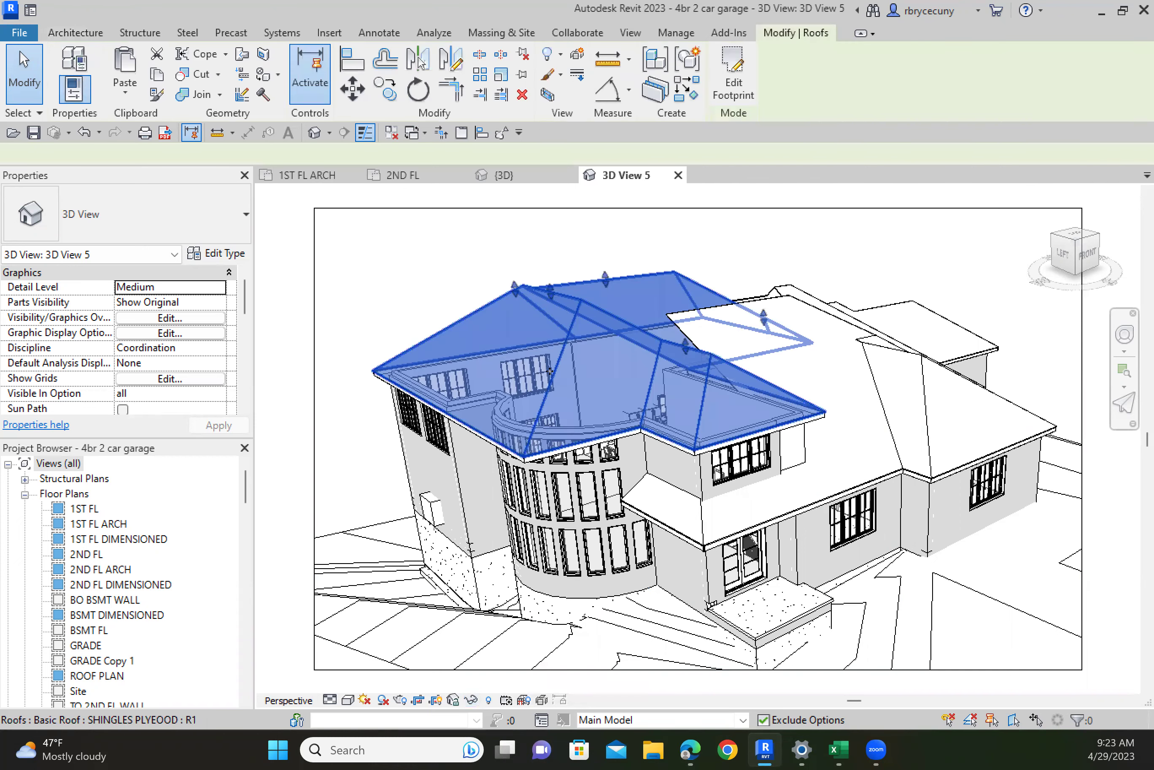
{"action": "left_click", "coordinate": [471, 700]}
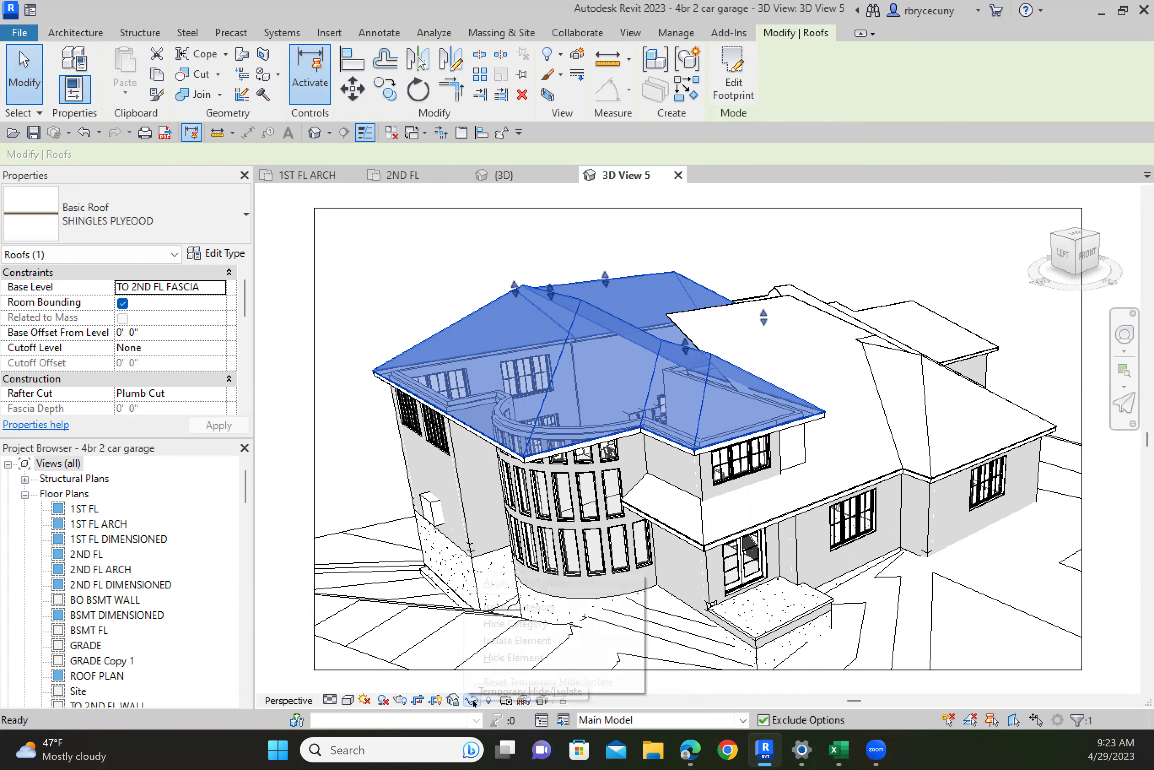
{"action": "left_click", "coordinate": [499, 658]}
Step: Orbit and zoom the view to look down into the first-floor interior
{"action": "scroll", "coordinate": [496, 497], "scroll_direction": "up", "scroll_amount": 2}
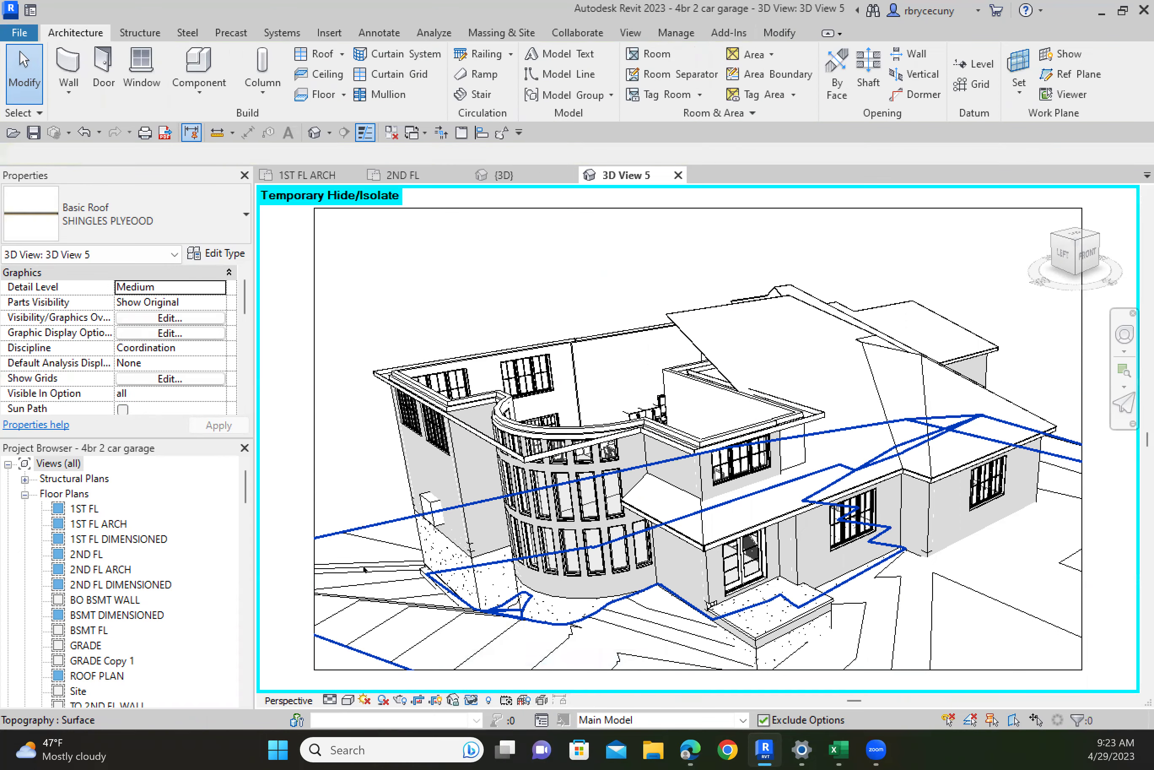
{"action": "scroll", "coordinate": [496, 498], "scroll_direction": "up", "scroll_amount": 3}
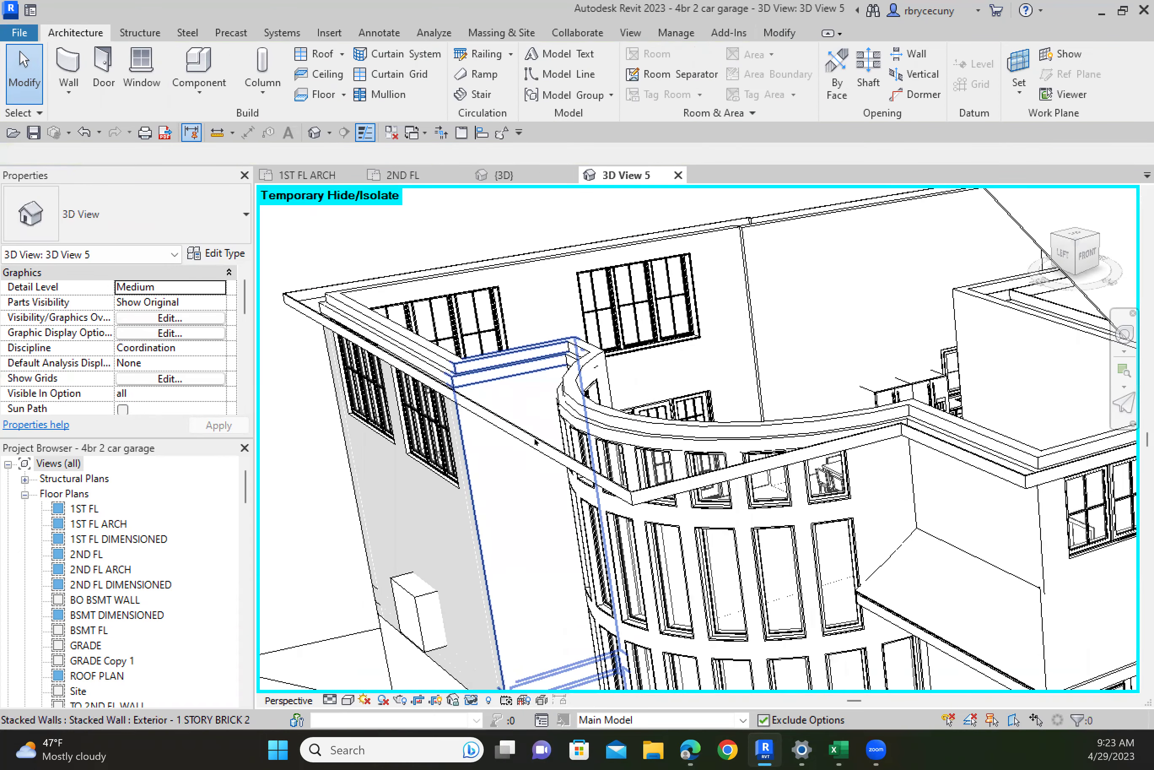
{"action": "left_click", "coordinate": [449, 707]}
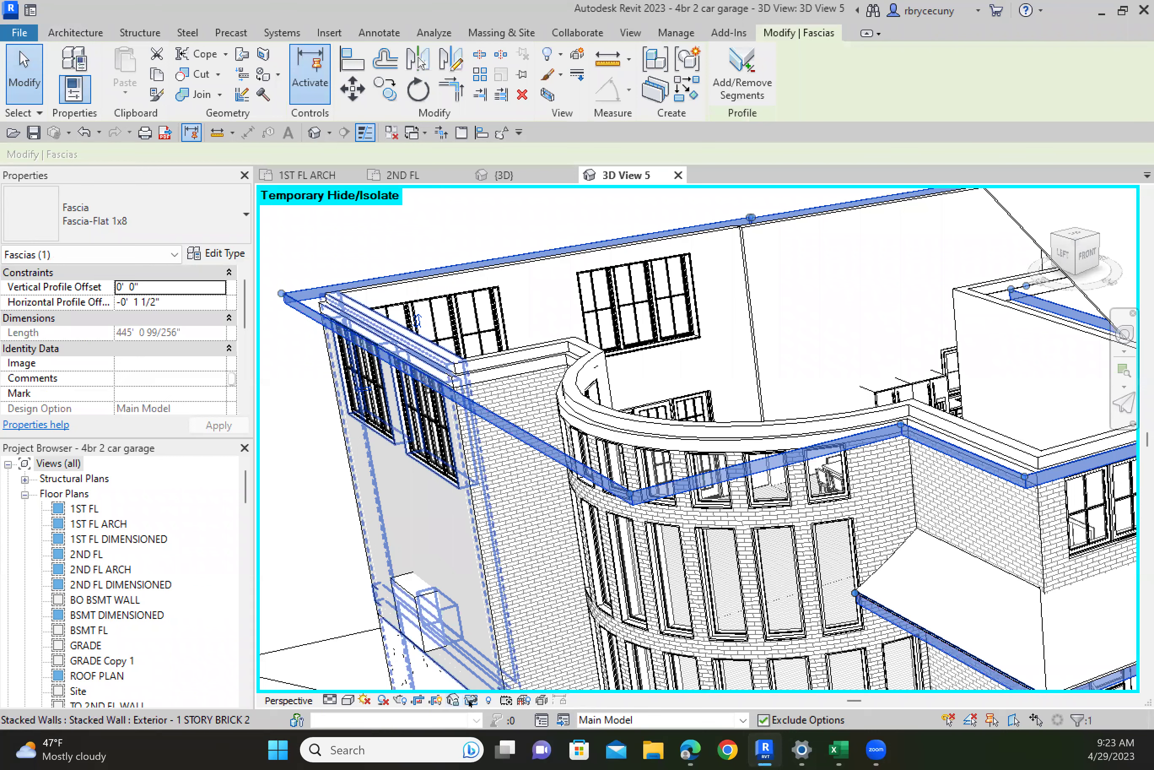
{"action": "left_click", "coordinate": [294, 550]}
{"action": "scroll", "coordinate": [313, 517], "scroll_direction": "down", "scroll_amount": 3}
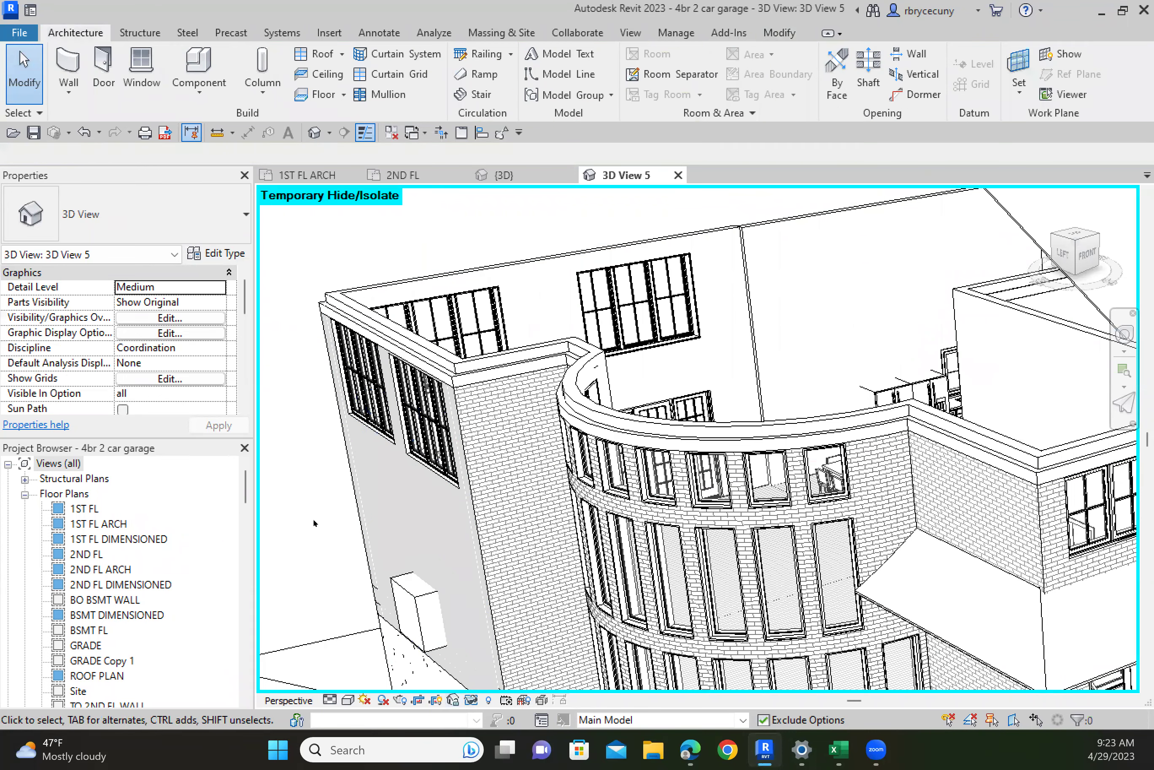
{"action": "scroll", "coordinate": [433, 554], "scroll_direction": "down", "scroll_amount": 3}
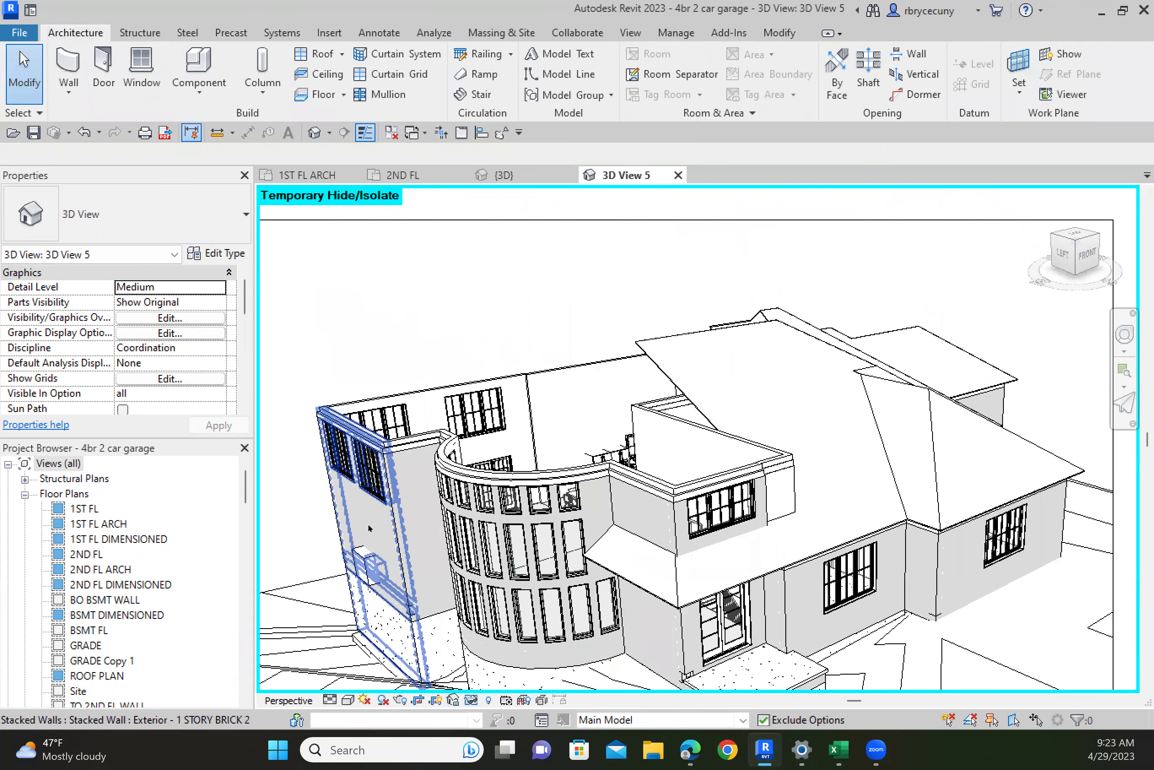
{"action": "middle_click_drag", "start_coordinate": [419, 488], "coordinate": [383, 491], "text": "shift"}
{"action": "middle_click_drag", "start_coordinate": [574, 563], "coordinate": [397, 407], "text": "shift"}
{"action": "scroll", "coordinate": [437, 393], "scroll_direction": "up", "scroll_amount": 2}
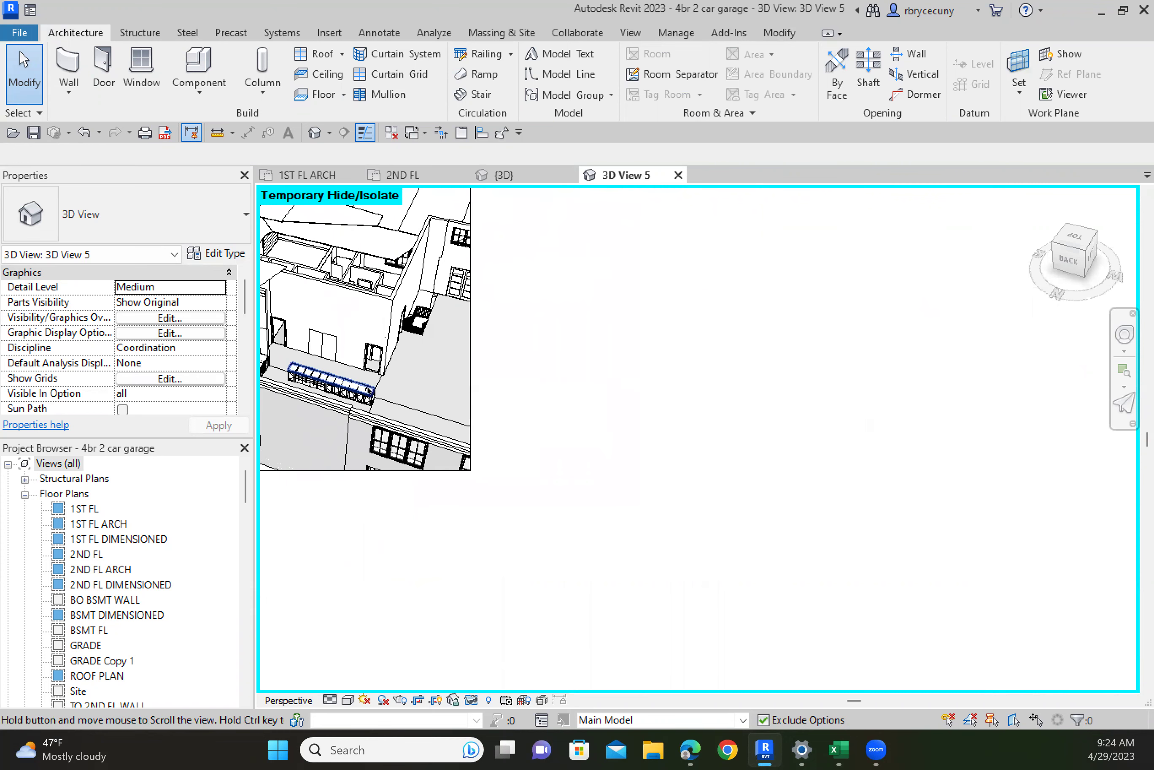
Step: Turn off cropping for 3D View 5 and orbit in toward the kitchen wing
{"action": "left_click", "coordinate": [486, 367]}
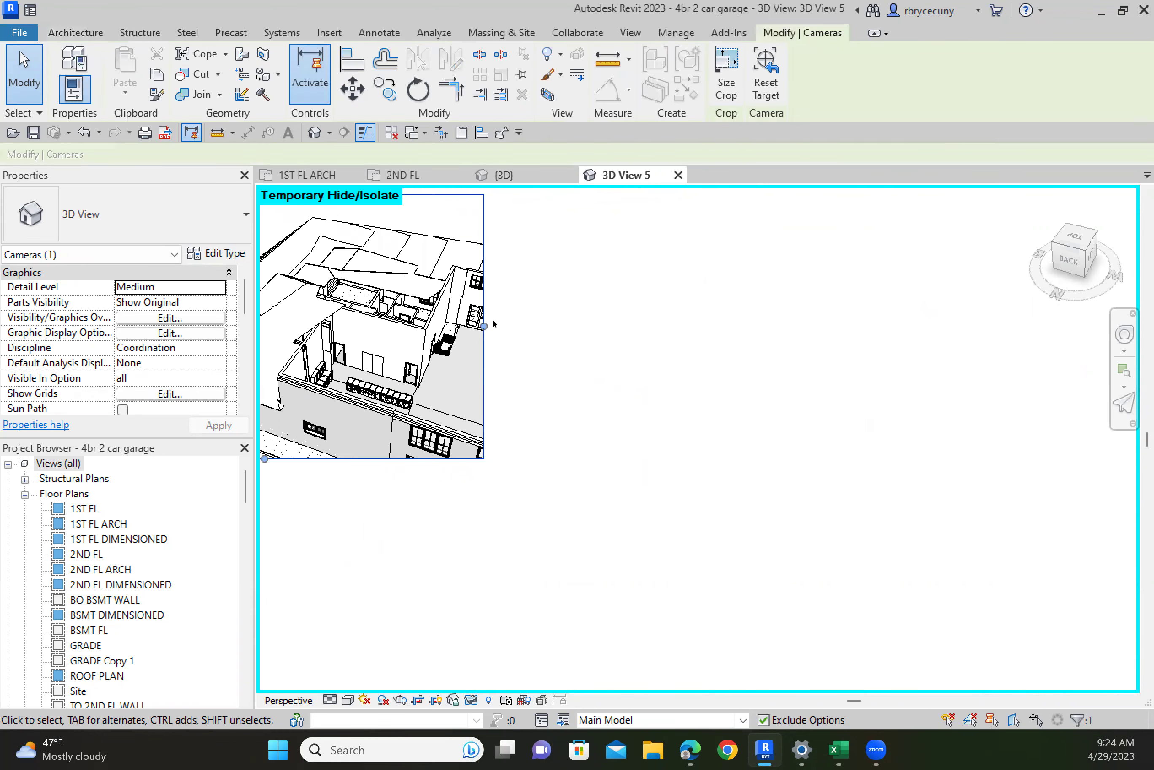
{"action": "left_click", "coordinate": [419, 700]}
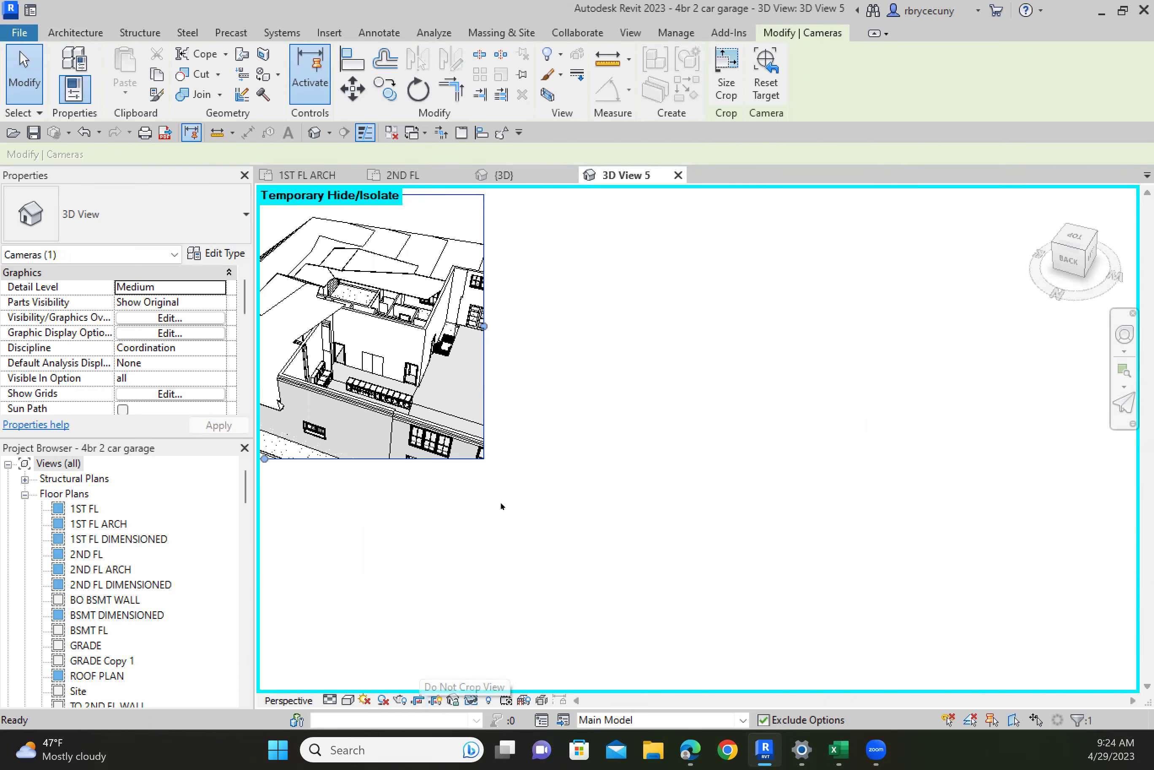
{"action": "middle_click_drag", "start_coordinate": [596, 502], "coordinate": [577, 449], "text": "shift"}
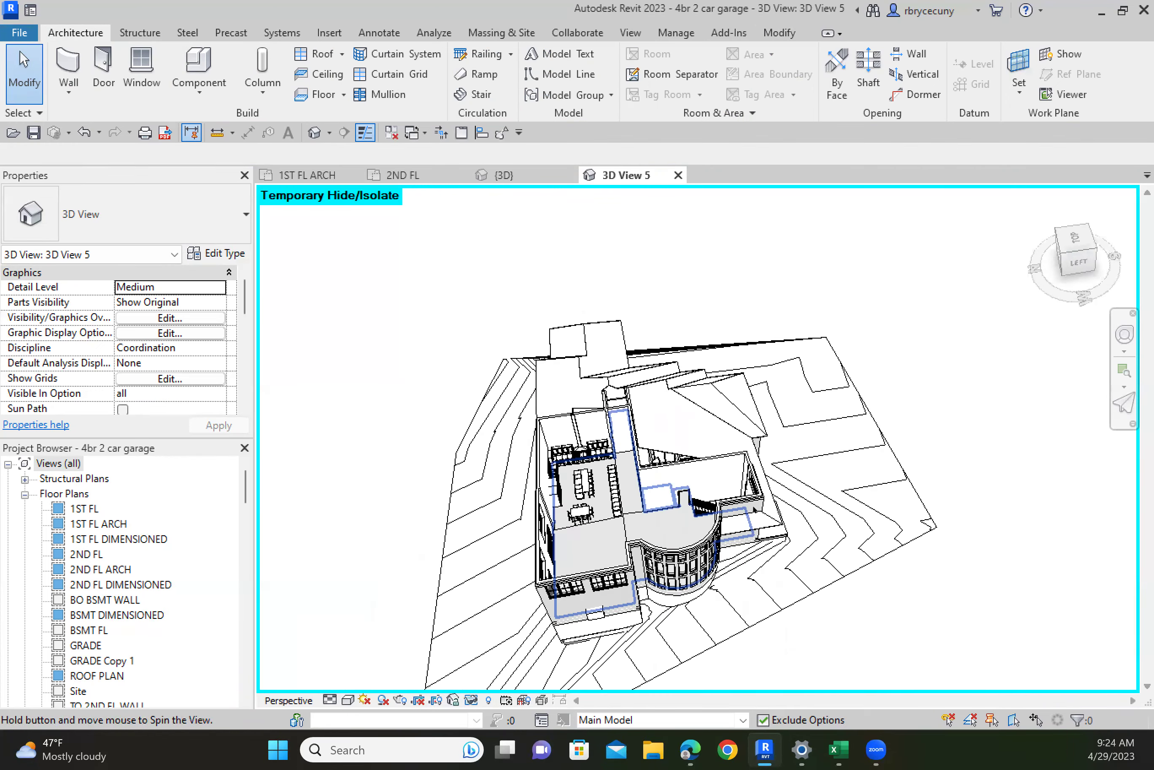
{"action": "middle_click_drag", "start_coordinate": [684, 502], "coordinate": [735, 526], "text": "shift"}
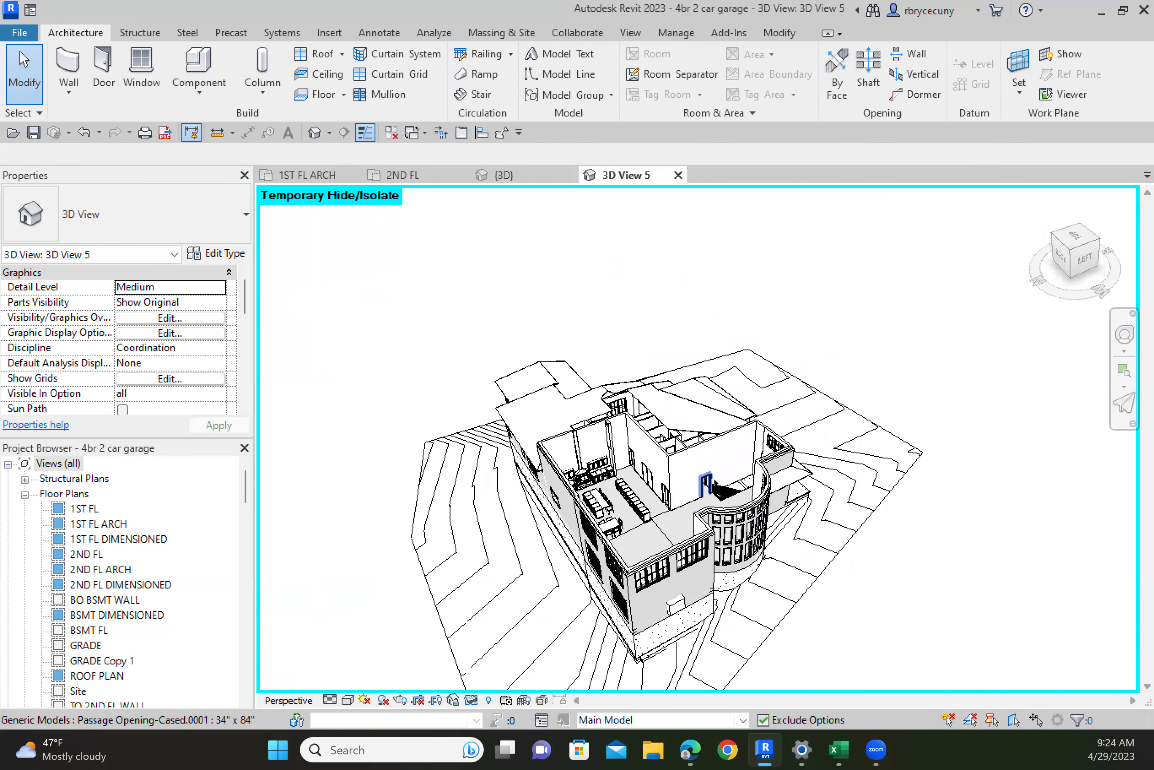
{"action": "scroll", "coordinate": [708, 477], "scroll_direction": "up", "scroll_amount": 3}
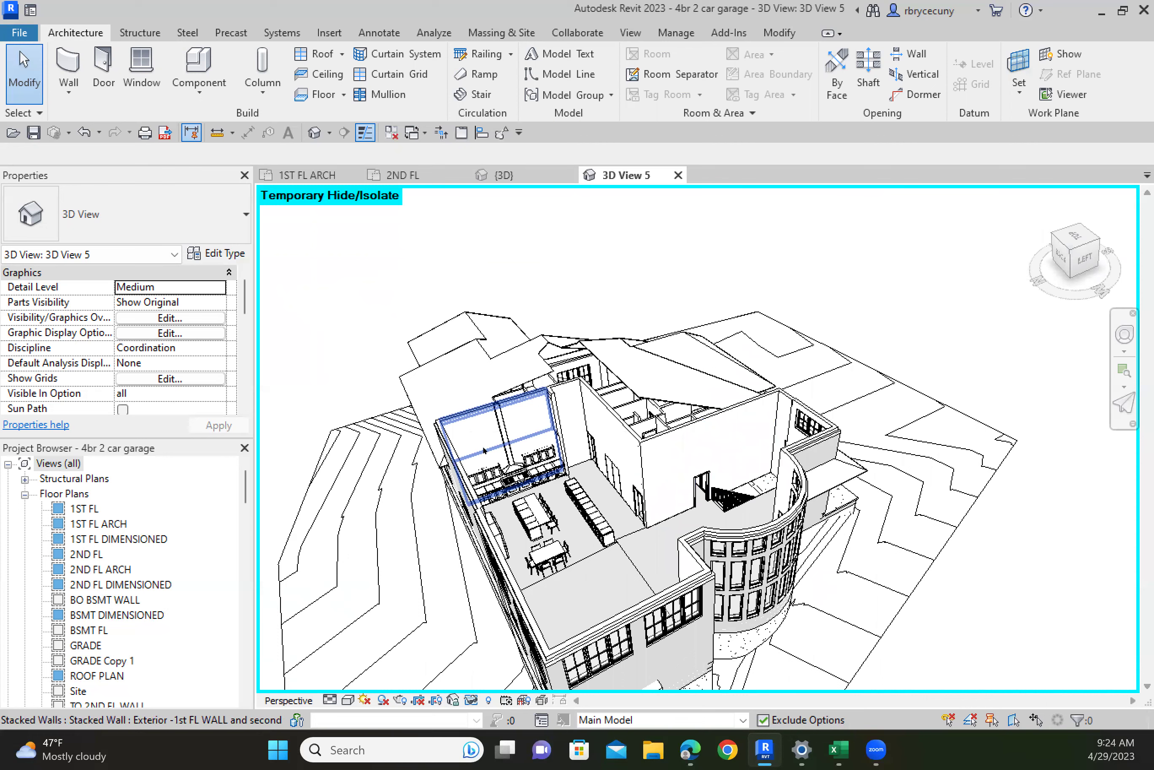
{"action": "scroll", "coordinate": [474, 427], "scroll_direction": "up", "scroll_amount": 2}
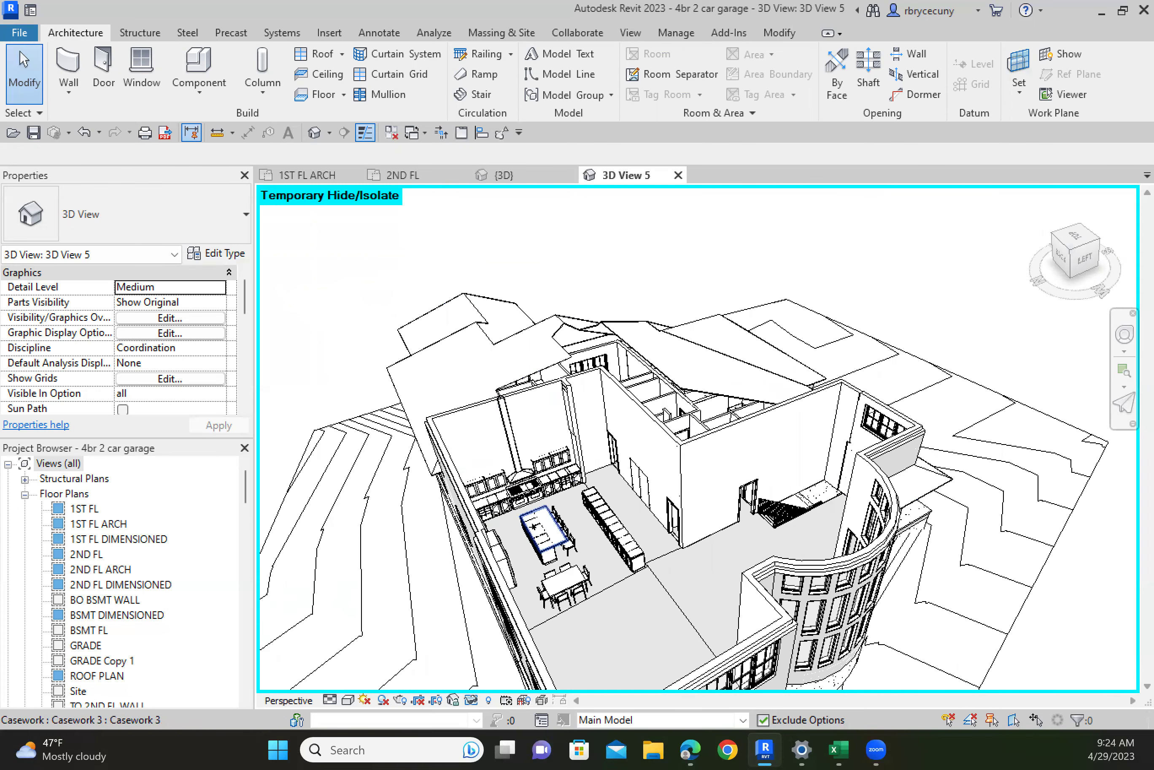
Step: Change the kitchen stacked wall's Top Offset from 8' 0 5/8" to 2' 0 5/8", accepting the overlap warning
{"action": "left_click", "coordinate": [486, 435]}
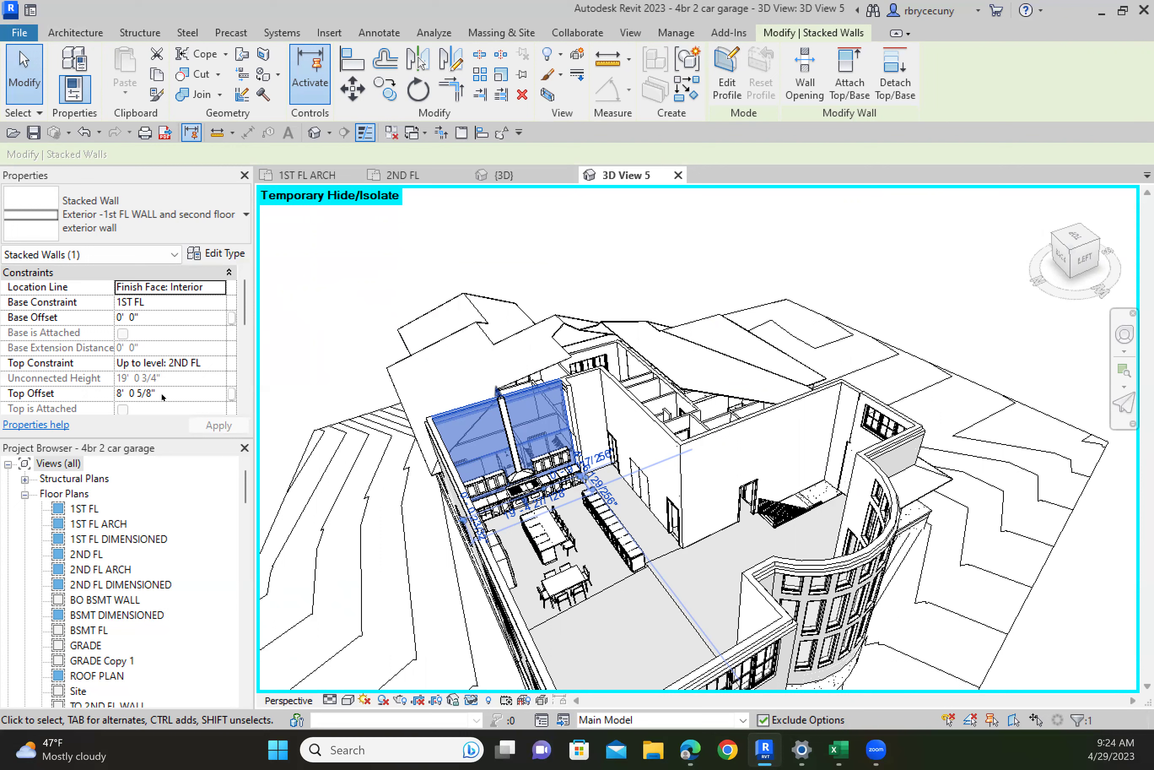
{"action": "left_click", "coordinate": [121, 397]}
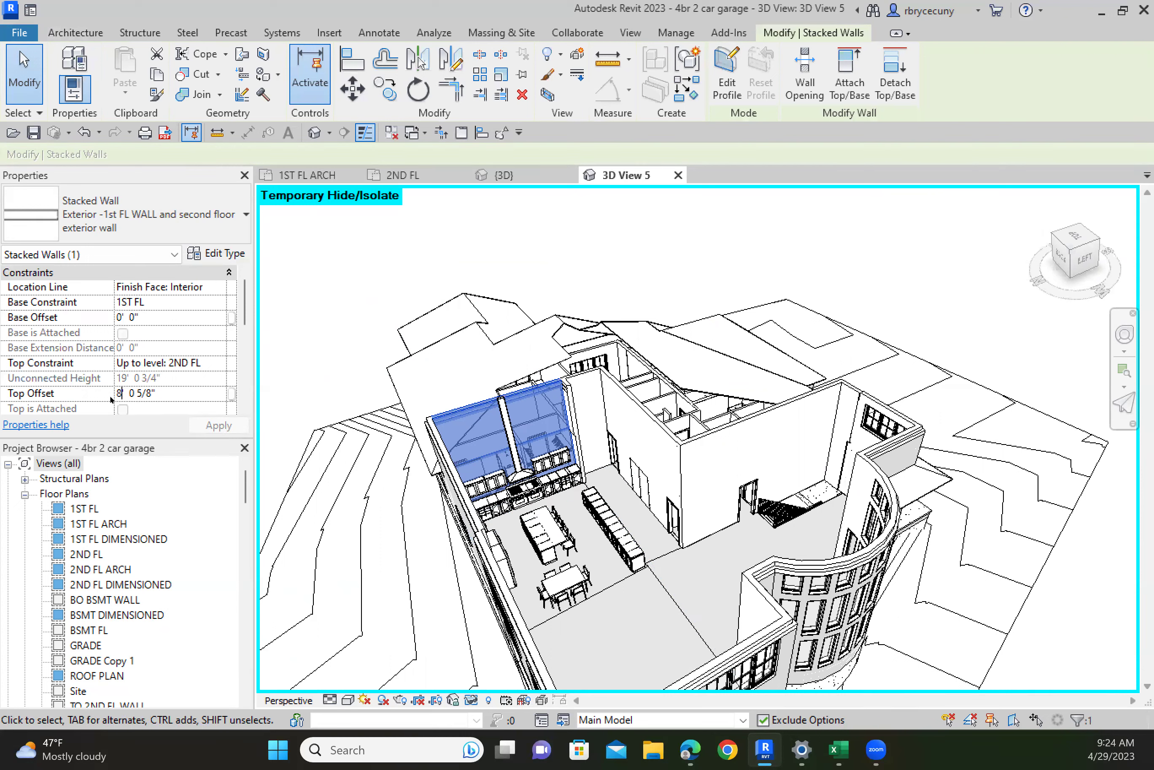
{"action": "key", "text": "shift+Home"}
{"action": "type", "text": "2"}
{"action": "left_click", "coordinate": [233, 427]}
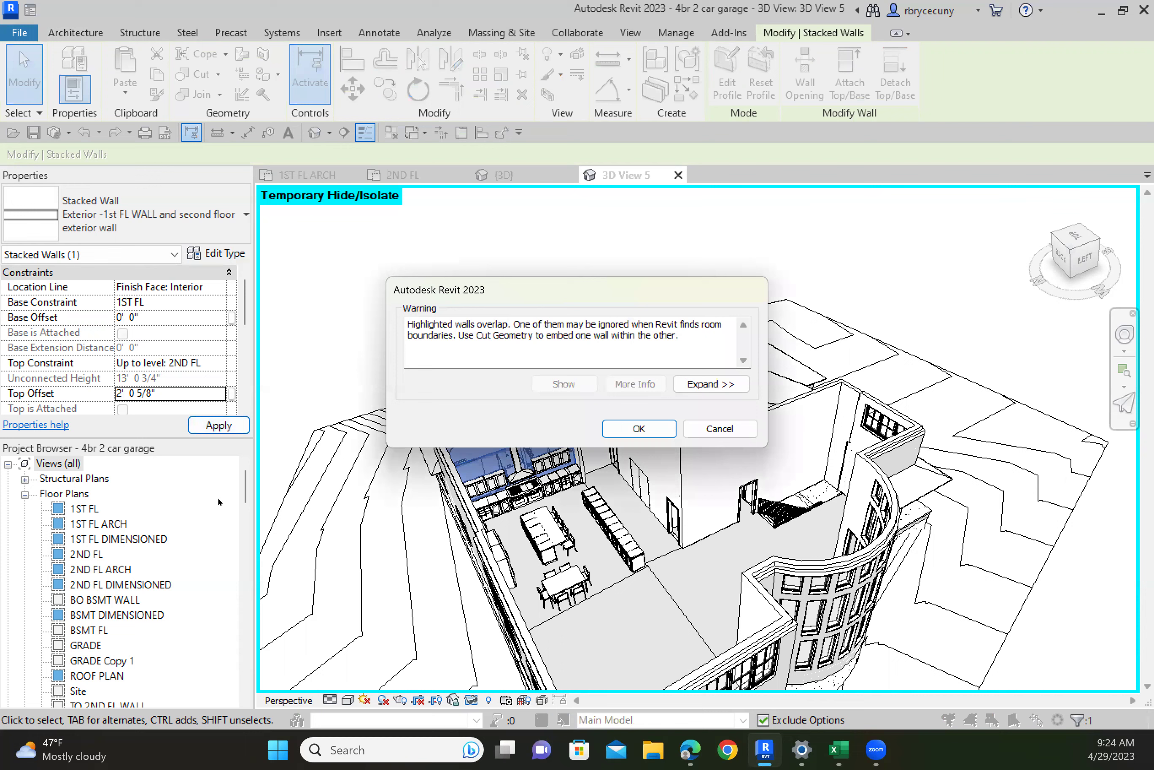
{"action": "left_click", "coordinate": [639, 429]}
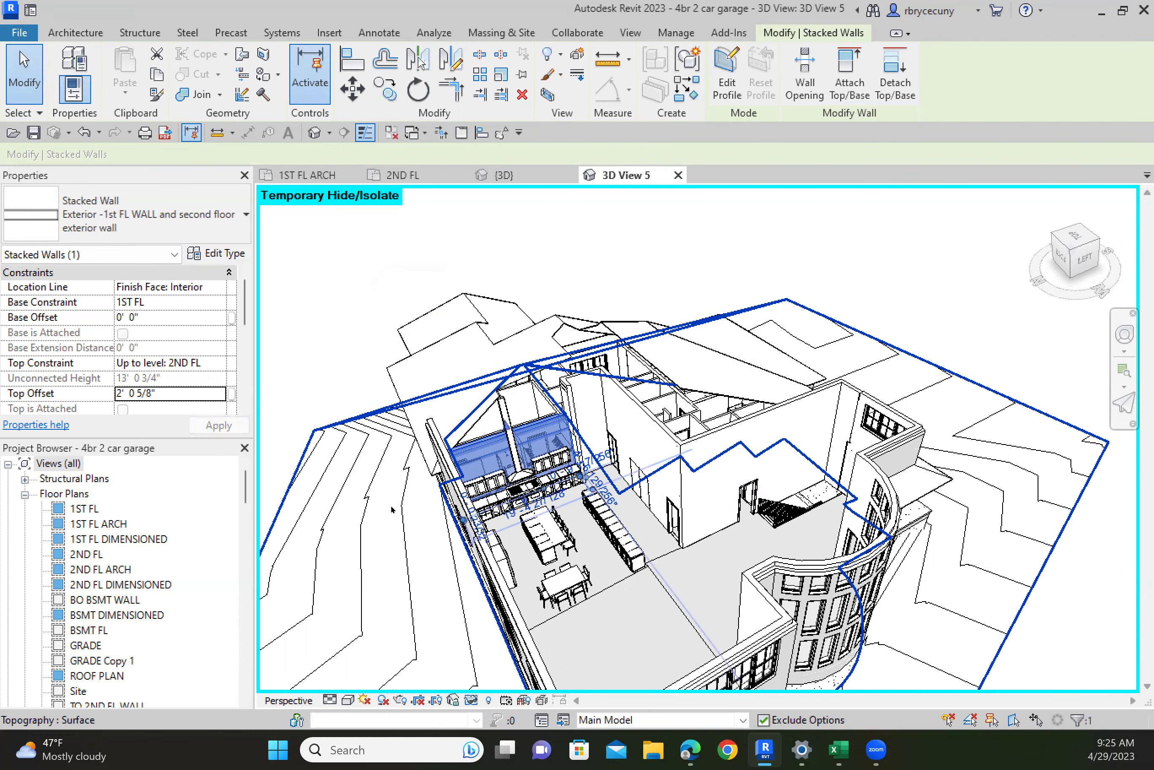
{"action": "scroll", "coordinate": [503, 417], "scroll_direction": "down", "scroll_amount": 3}
{"action": "scroll", "coordinate": [504, 431], "scroll_direction": "up", "scroll_amount": 3}
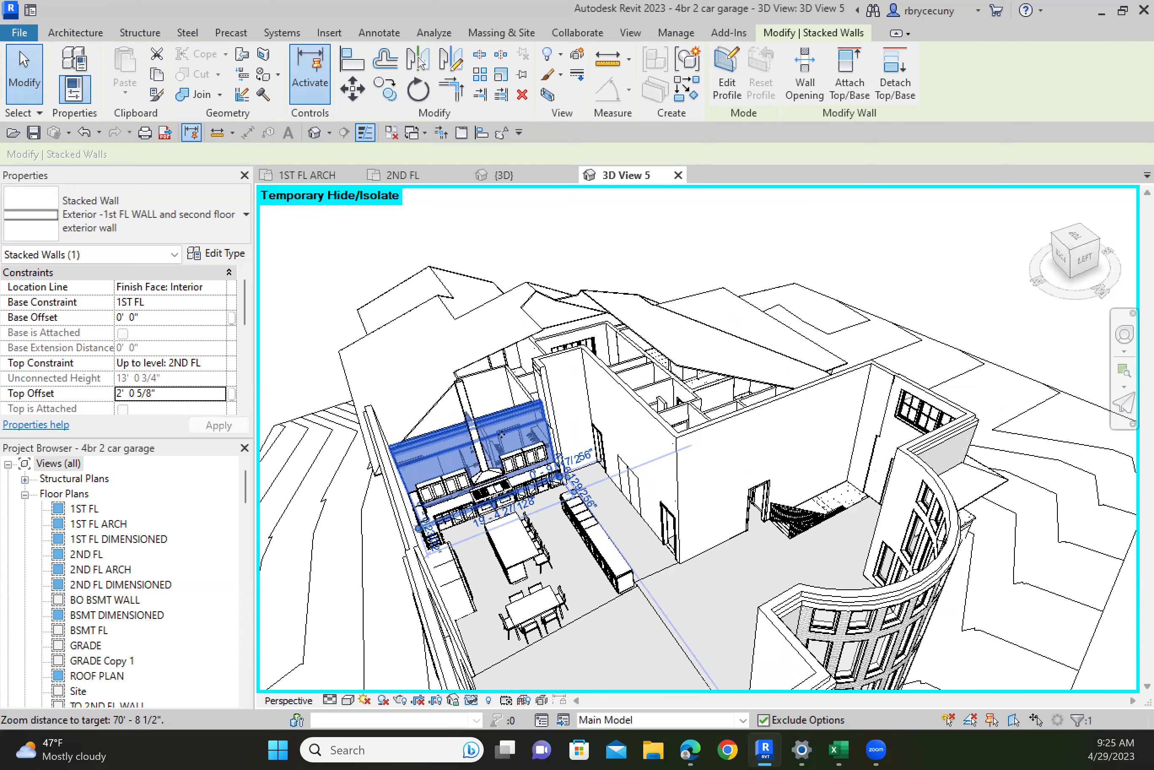
{"action": "key", "text": "Escape"}
{"action": "middle_click_drag", "start_coordinate": [511, 475], "coordinate": [528, 446], "text": "shift"}
{"action": "scroll", "coordinate": [512, 440], "scroll_direction": "up", "scroll_amount": 1}
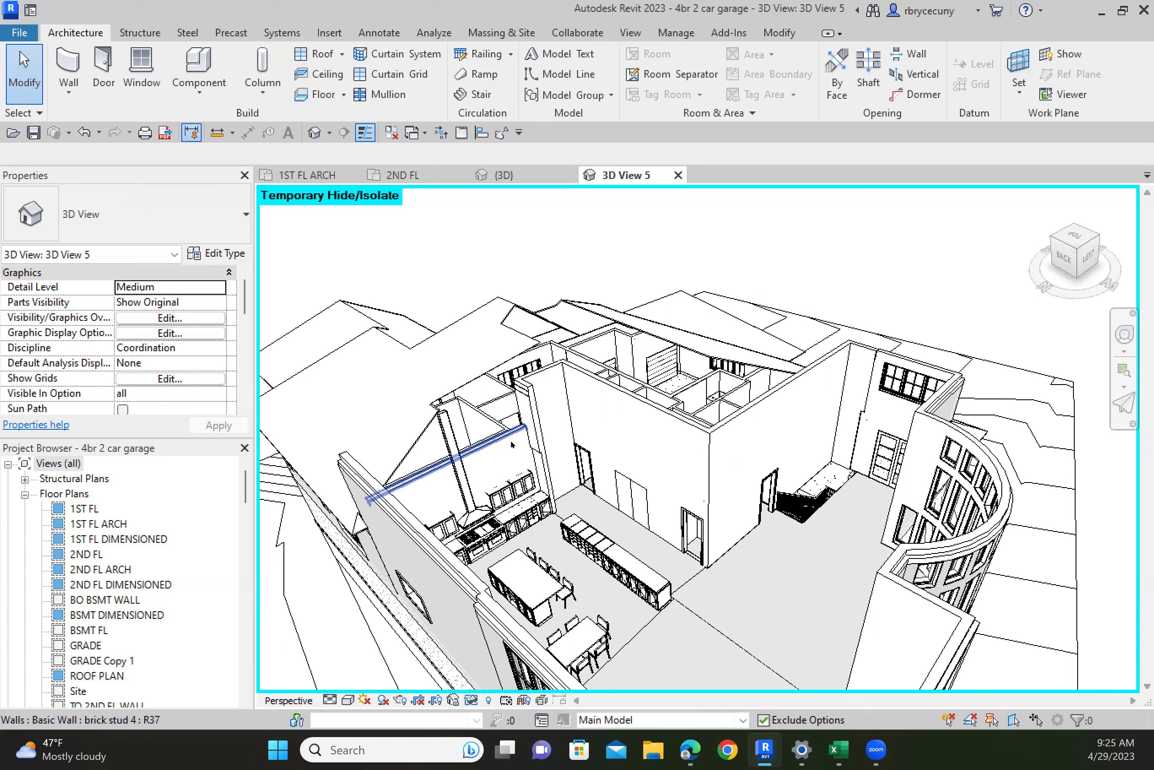
Step: Give the narrow wall strip a 2' 0 5/8" Top Offset, then top it at TO 2ND FL WALL
{"action": "left_click", "coordinate": [536, 410]}
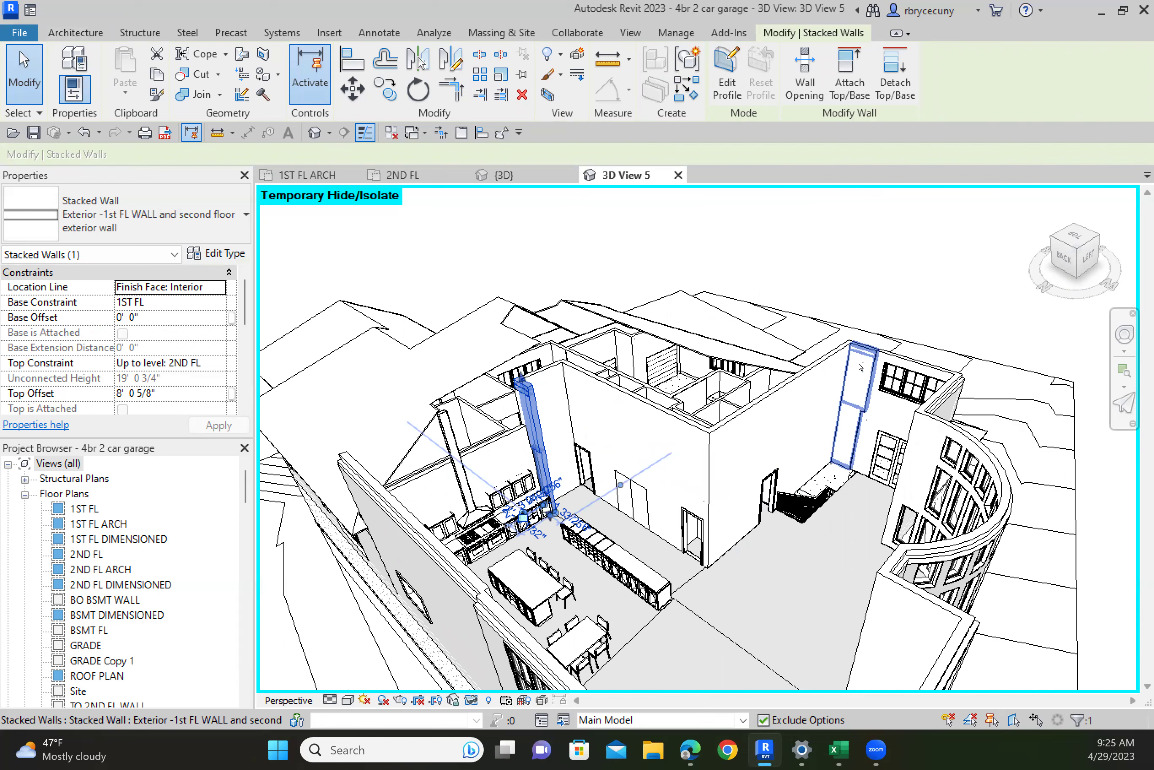
{"action": "double_click", "coordinate": [120, 393]}
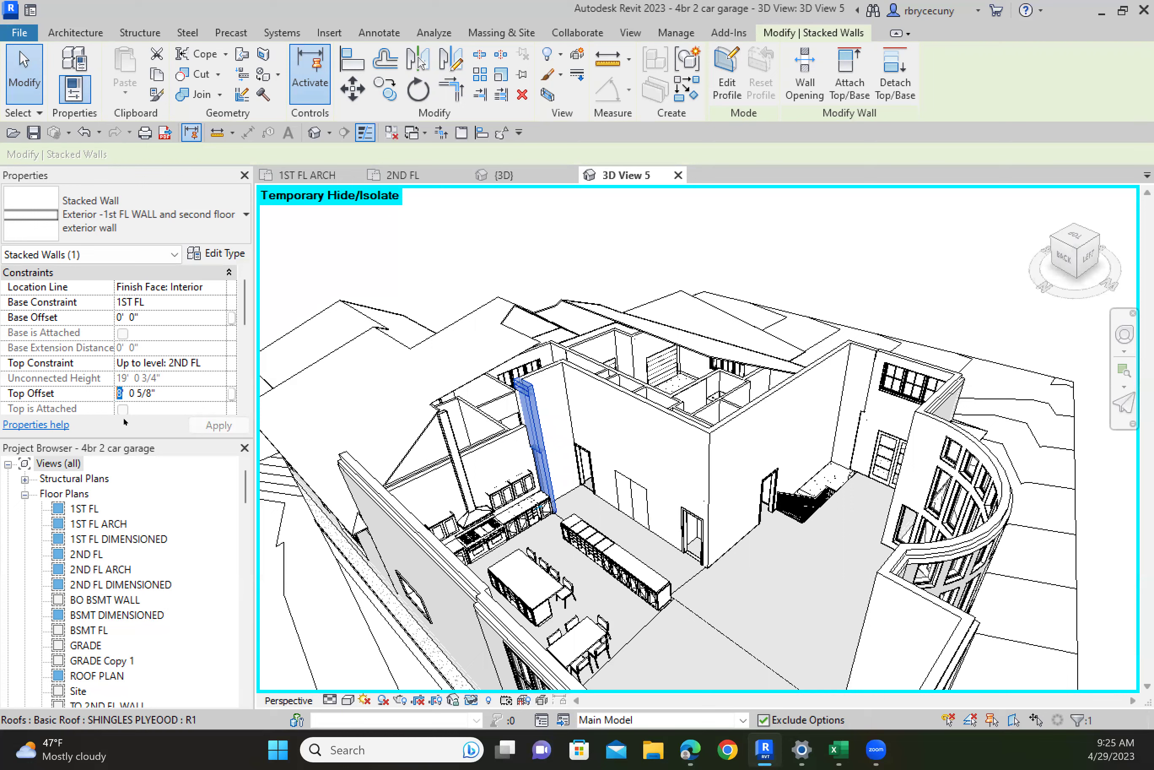
{"action": "type", "text": "2"}
{"action": "left_click", "coordinate": [216, 425]}
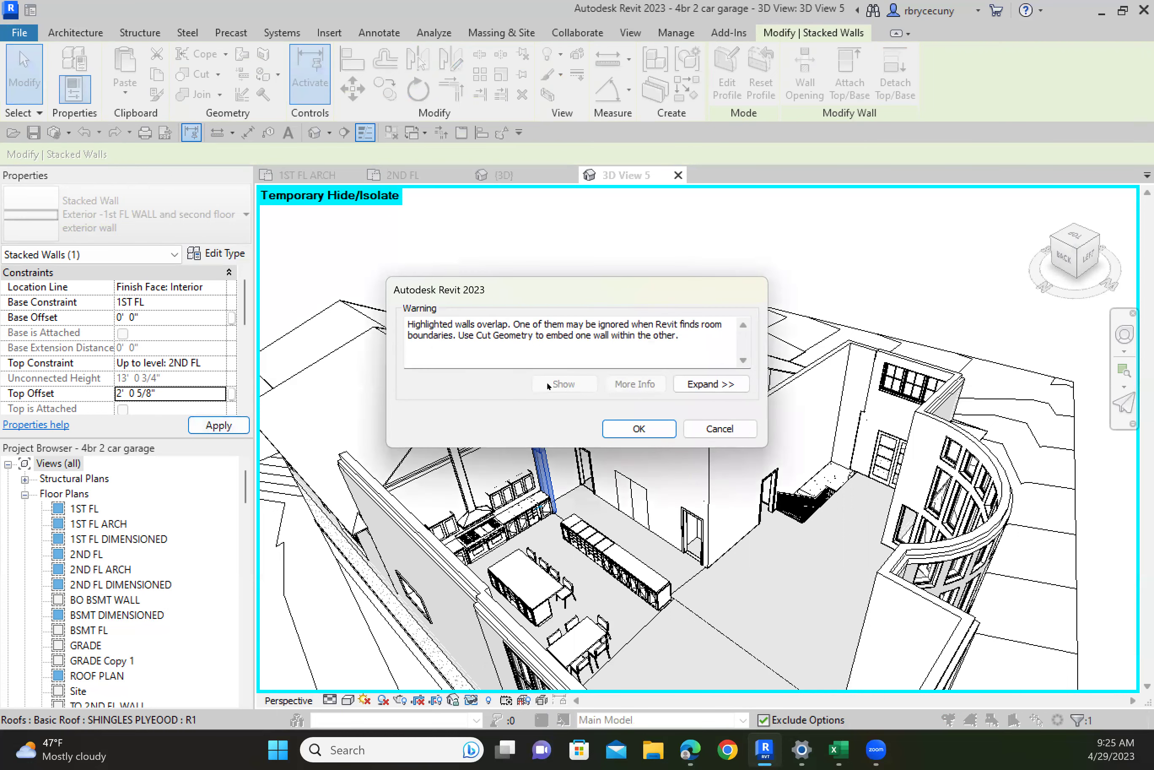
{"action": "left_click", "coordinate": [633, 428]}
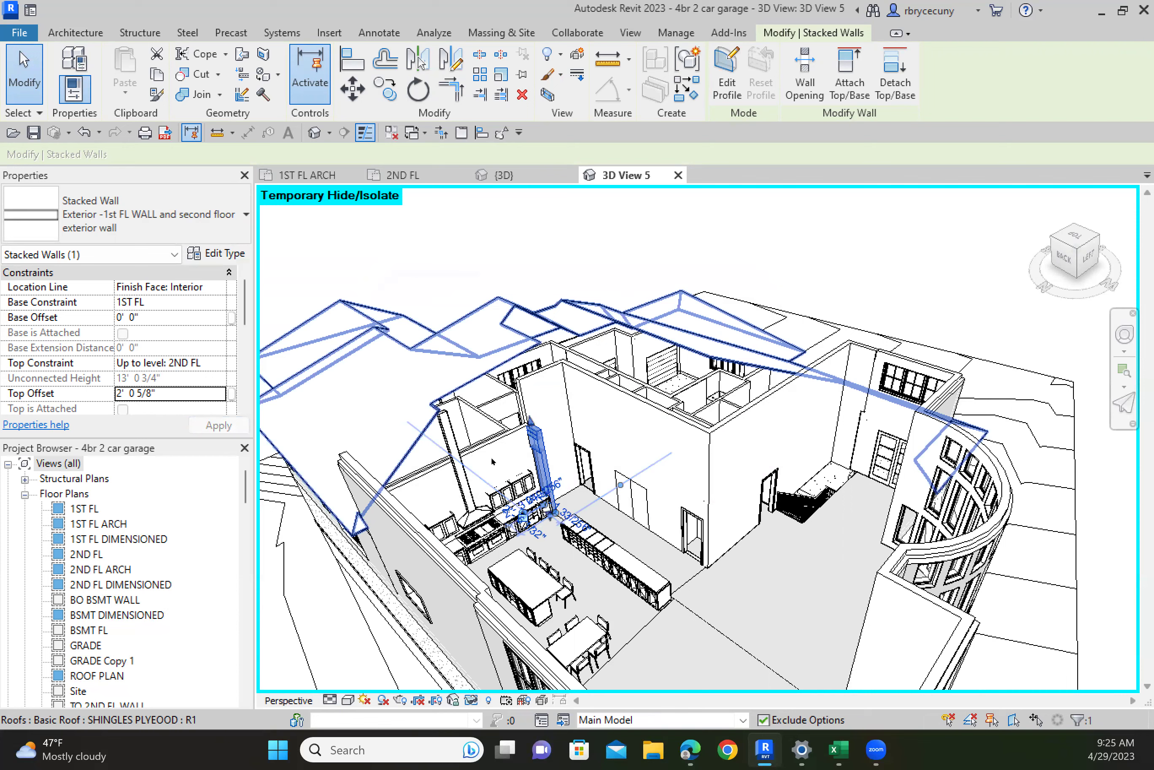
{"action": "left_click", "coordinate": [539, 374]}
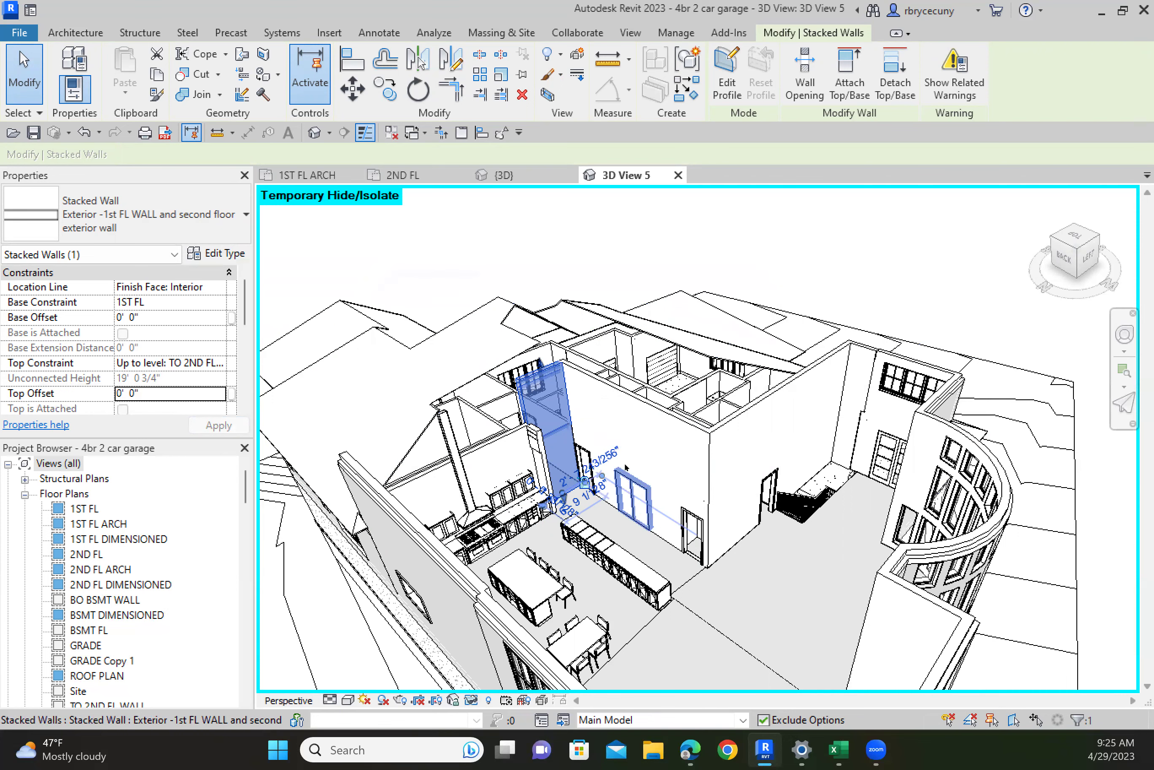
Step: Set the narrow stacked wall's Top Offset to -6'
{"action": "left_click", "coordinate": [795, 406], "text": "ctrl"}
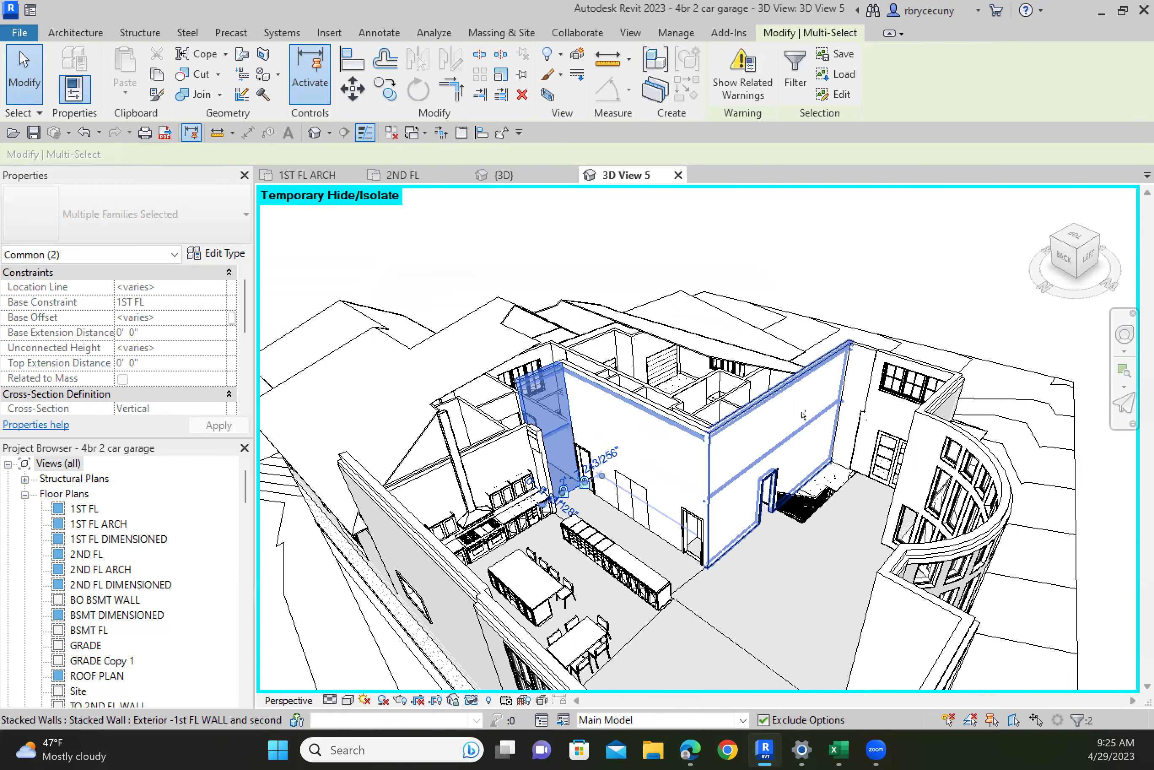
{"action": "left_click", "coordinate": [866, 366], "text": "ctrl"}
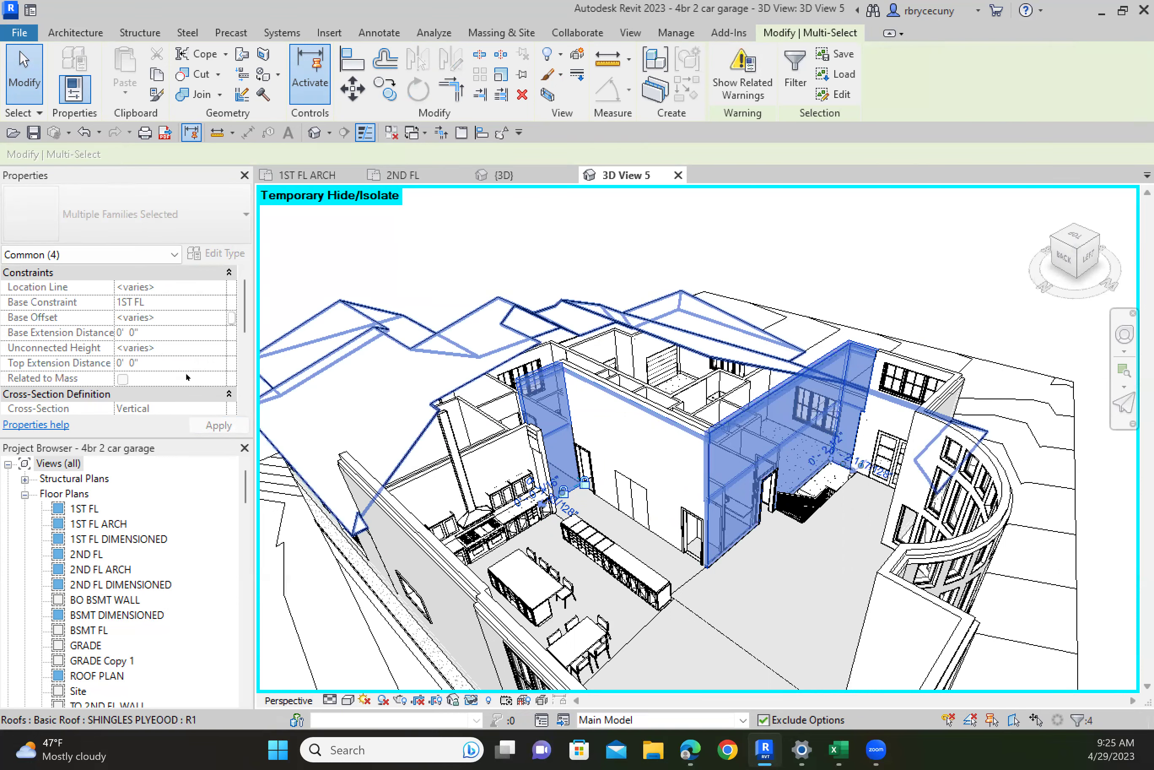
{"action": "key", "text": "Escape"}
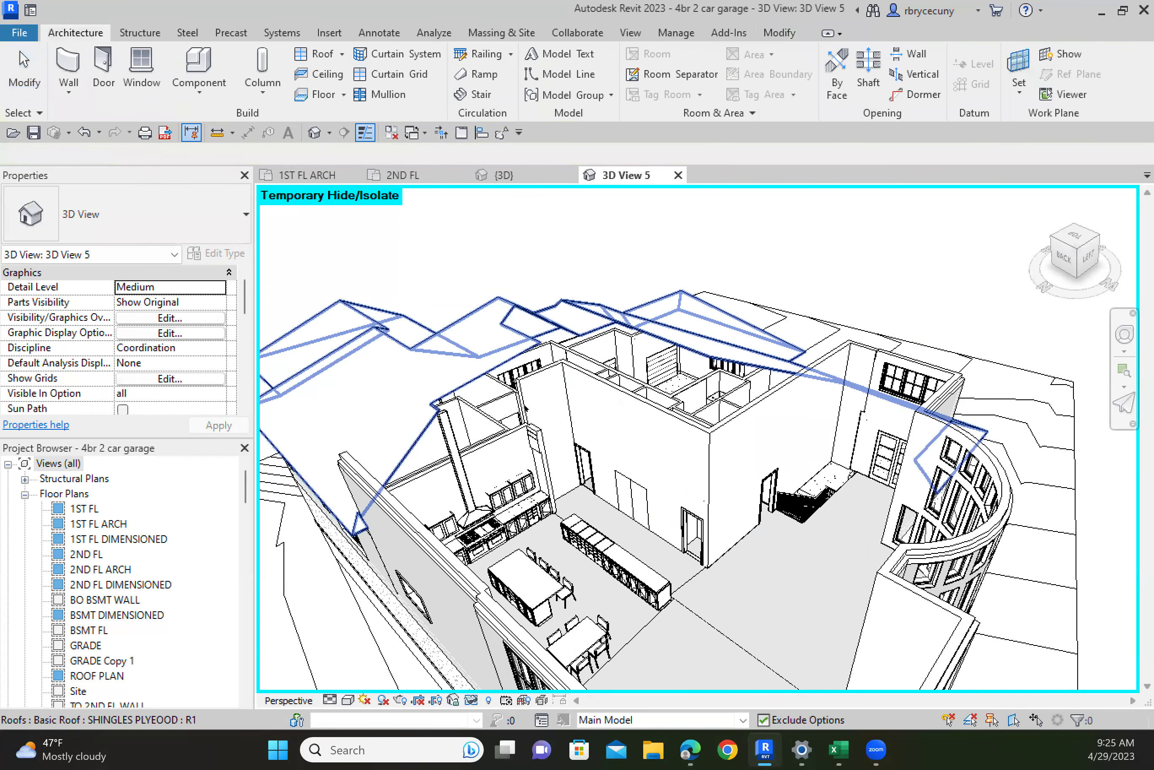
{"action": "left_click", "coordinate": [531, 384]}
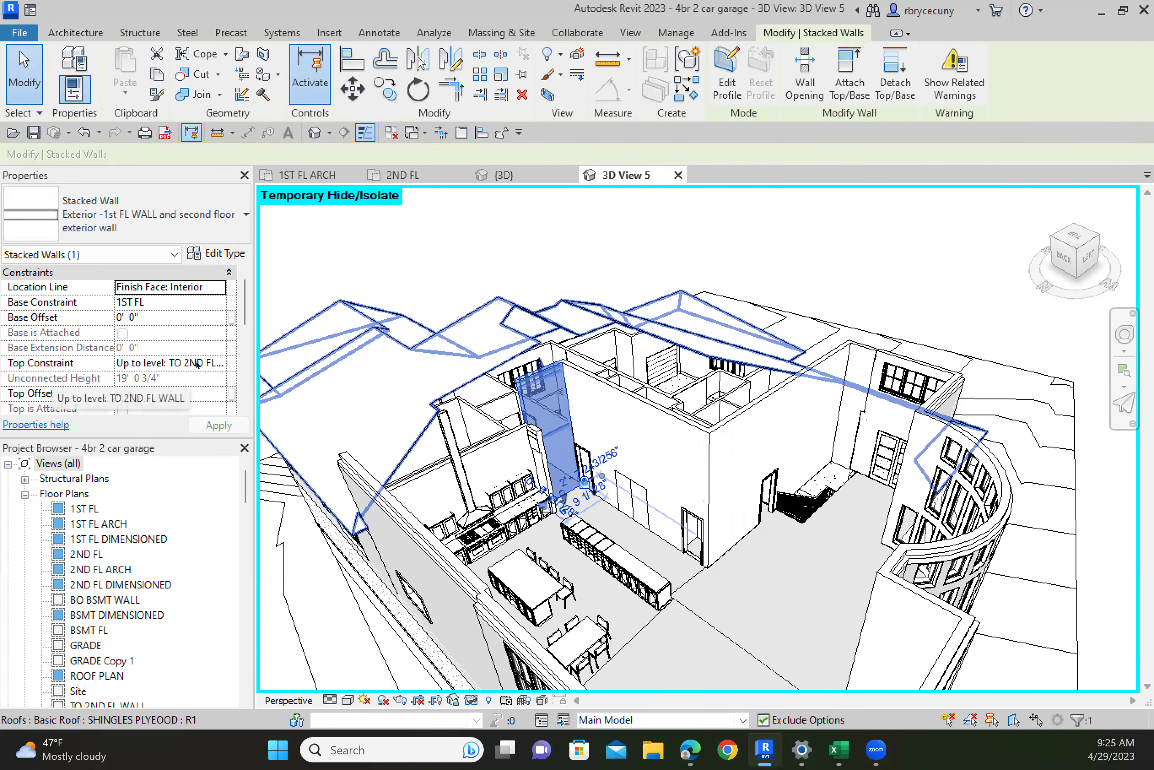
{"action": "left_click", "coordinate": [177, 393]}
{"action": "type", "text": "-6'"}
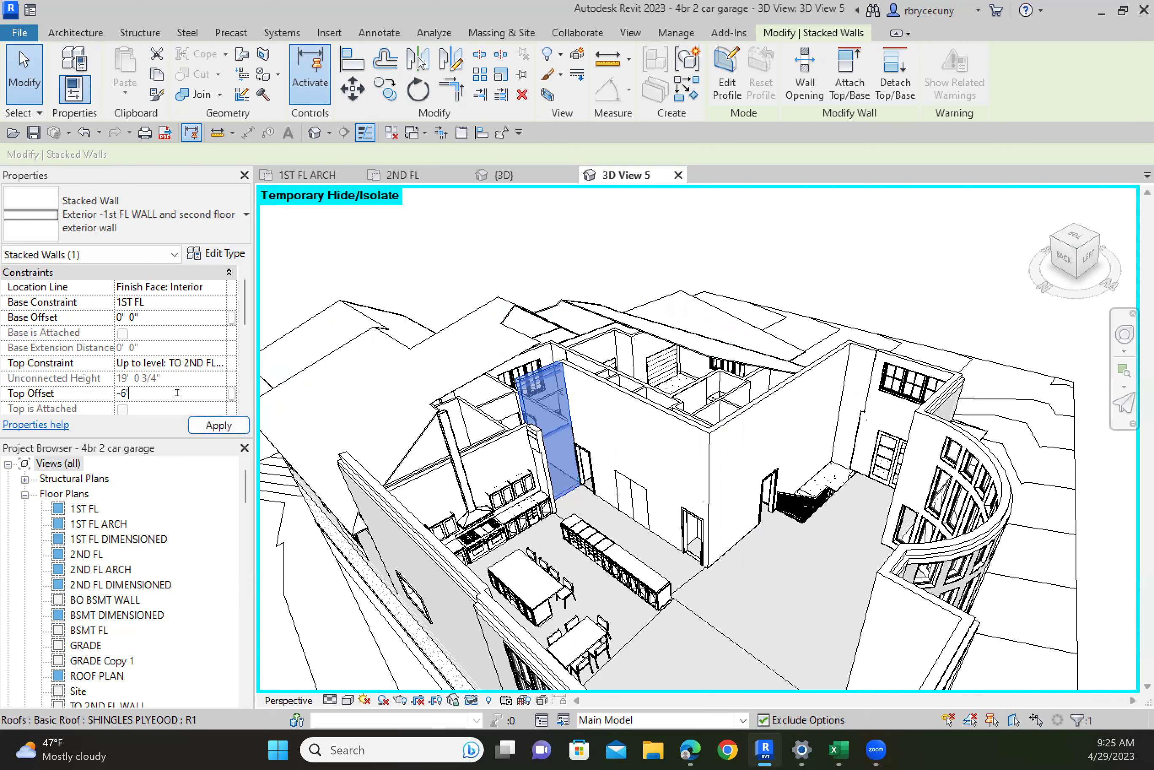
{"action": "key", "text": "Return"}
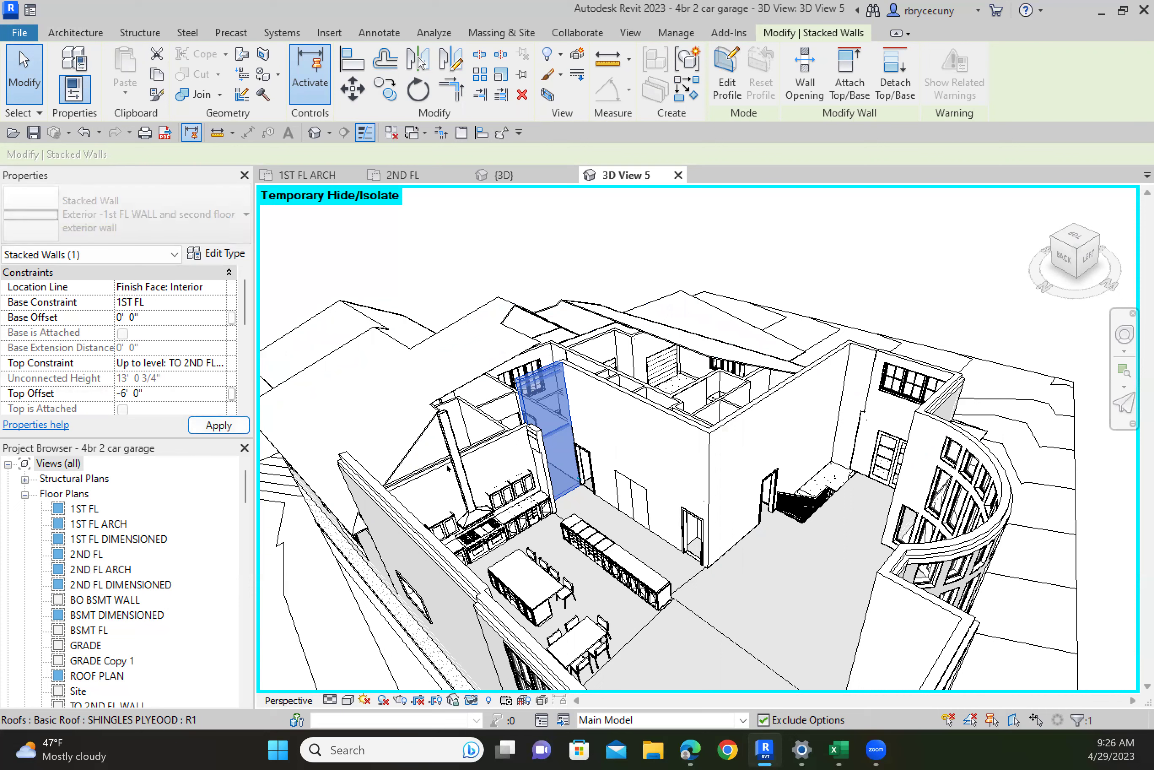
Step: Lower the middle and neighbouring stacked walls to a 2' 0 5/8" Top Offset
{"action": "left_click", "coordinate": [614, 400]}
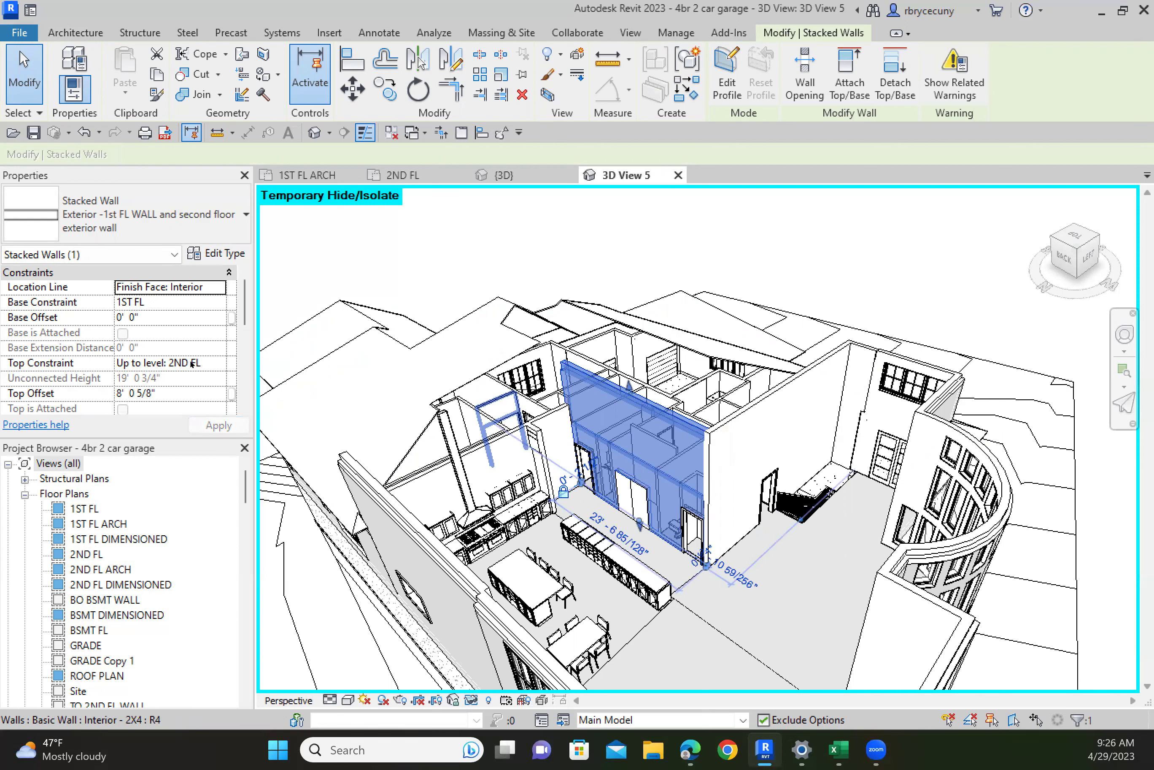
{"action": "double_click", "coordinate": [119, 393]}
{"action": "type", "text": "2"}
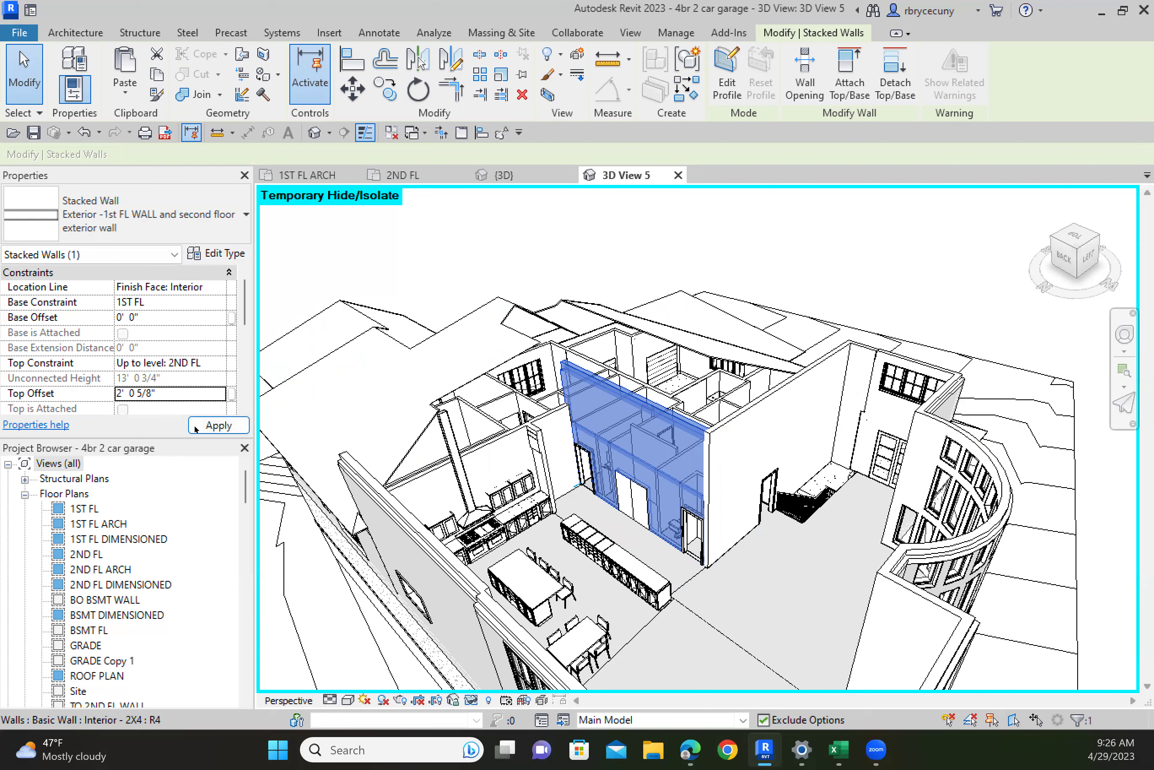
{"action": "left_click", "coordinate": [197, 427]}
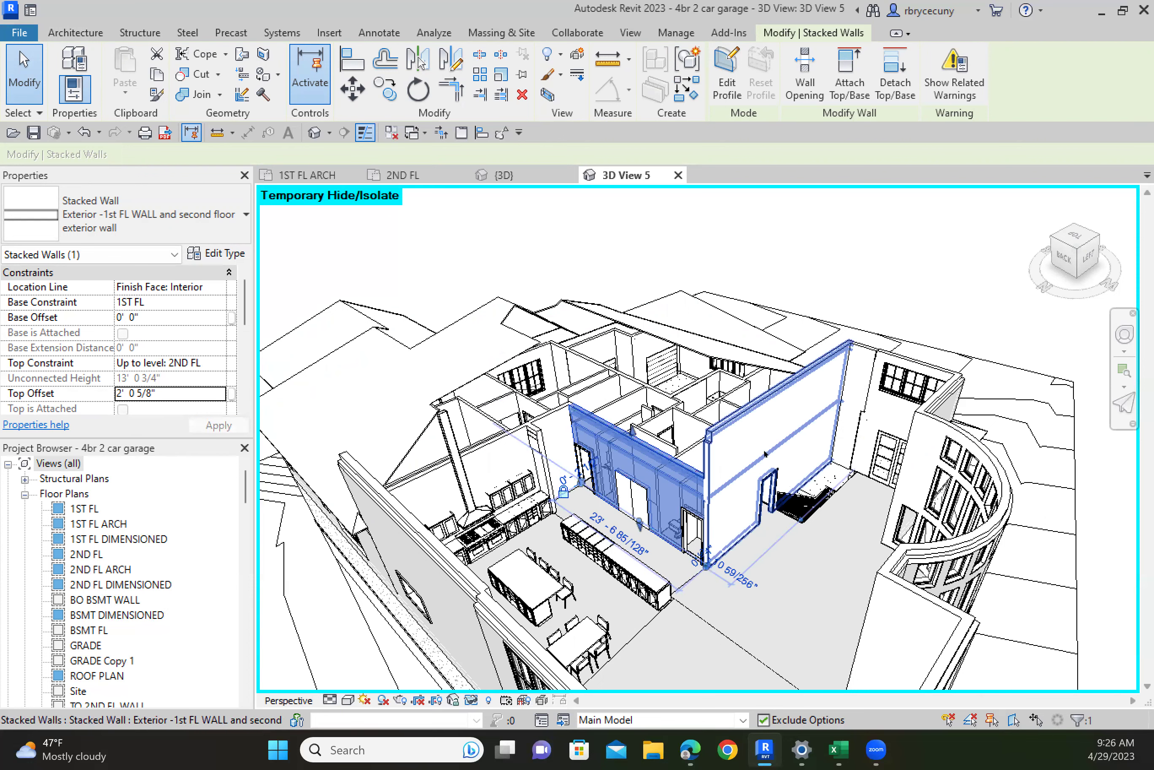
{"action": "key", "text": "ctrl+z"}
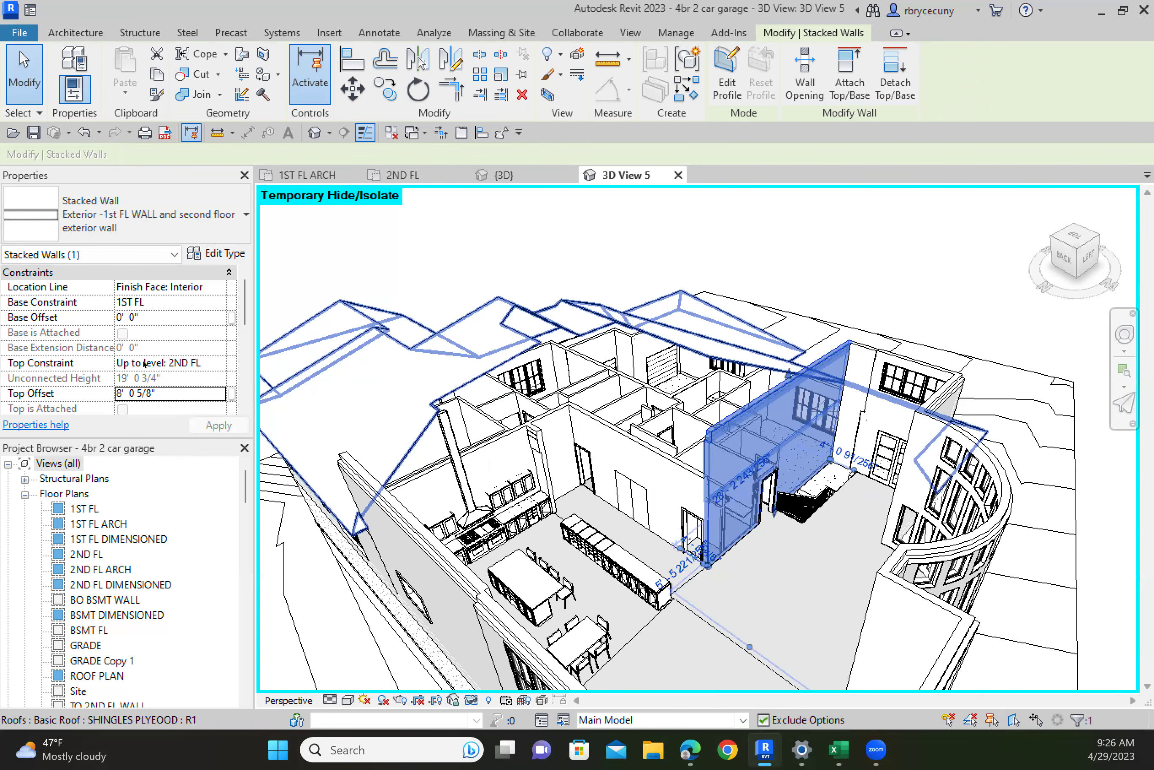
{"action": "left_click", "coordinate": [121, 396]}
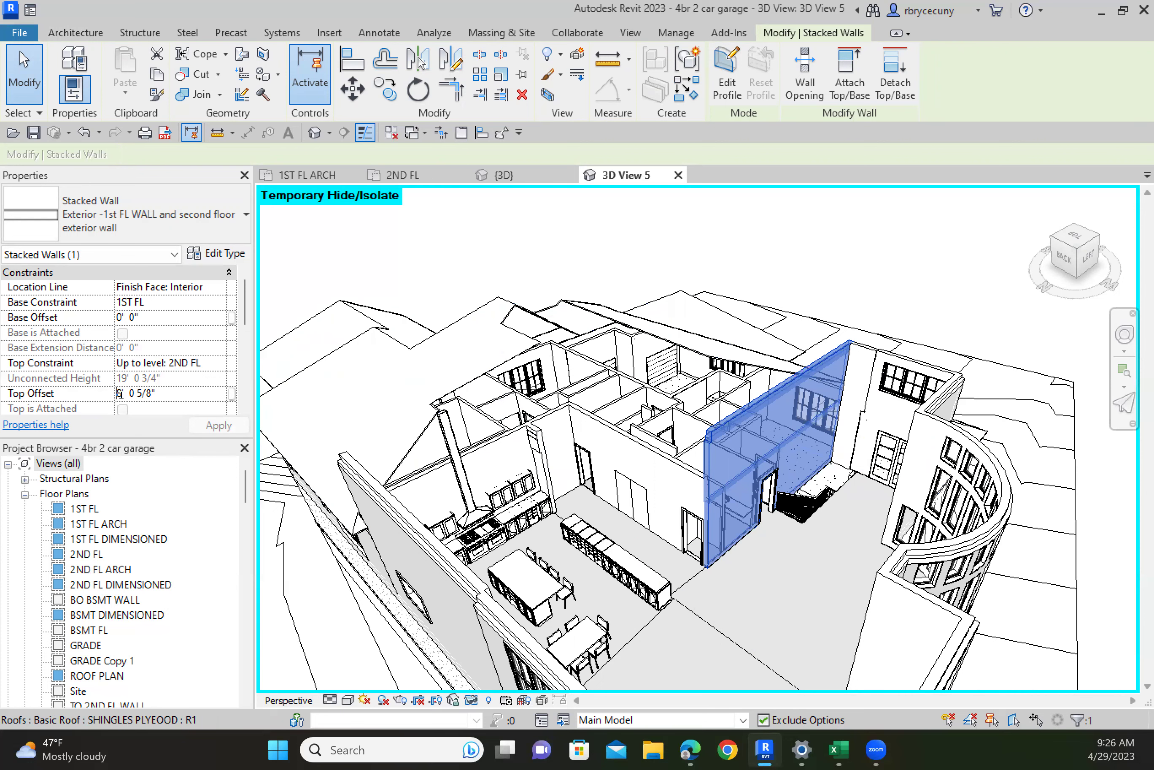
{"action": "double_click", "coordinate": [120, 394]}
{"action": "type", "text": "2"}
{"action": "left_click", "coordinate": [216, 426]}
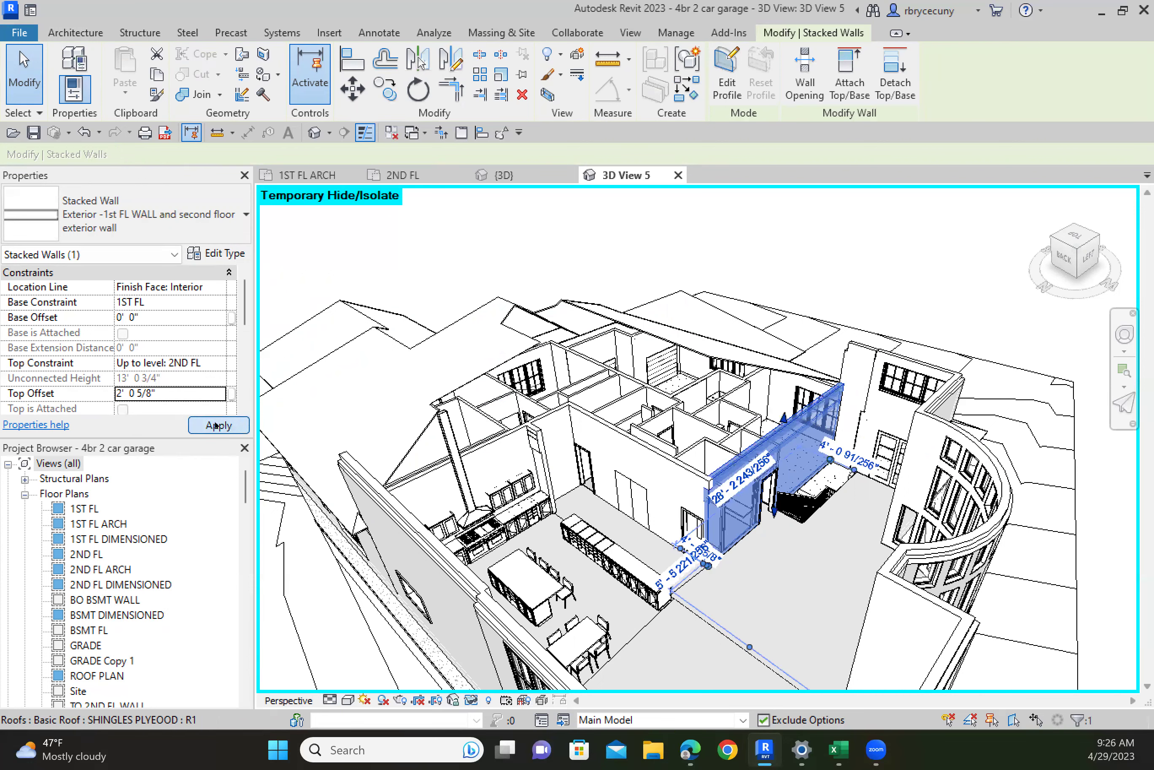
{"action": "left_click", "coordinate": [849, 369]}
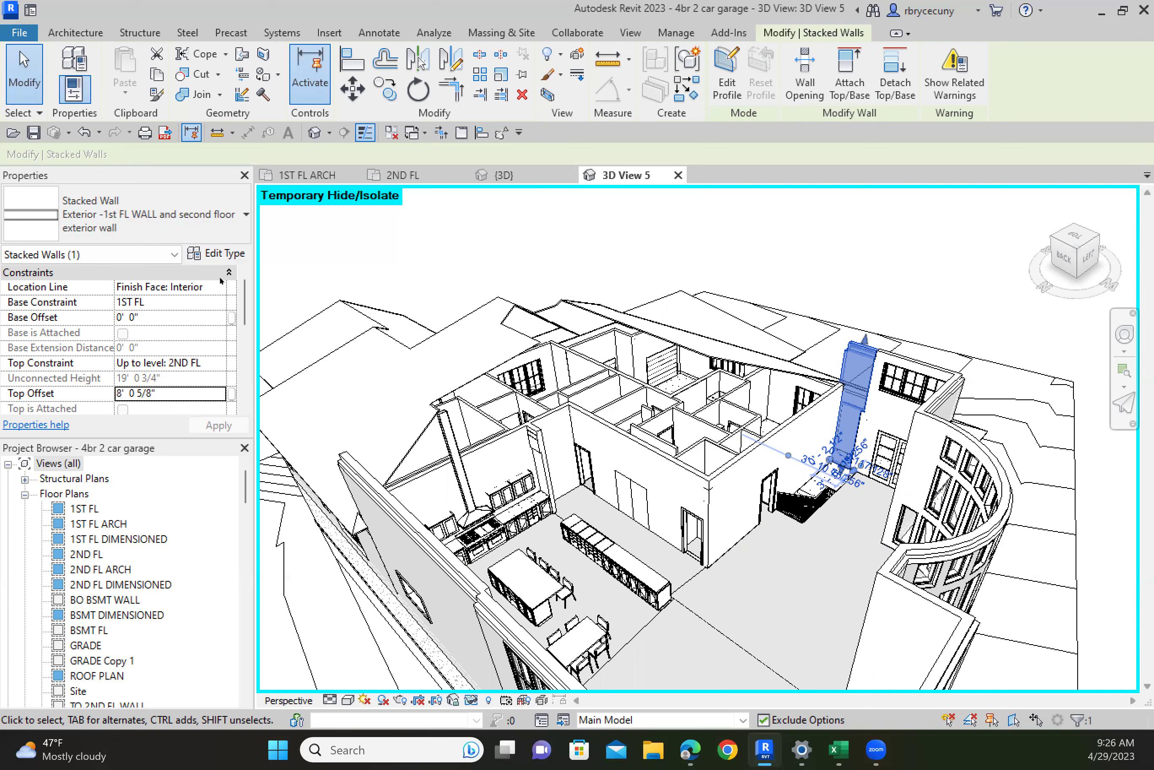
Step: Review the stacked wall type's layer assembly, including variable-height layer 7, without changes
{"action": "left_click", "coordinate": [224, 255]}
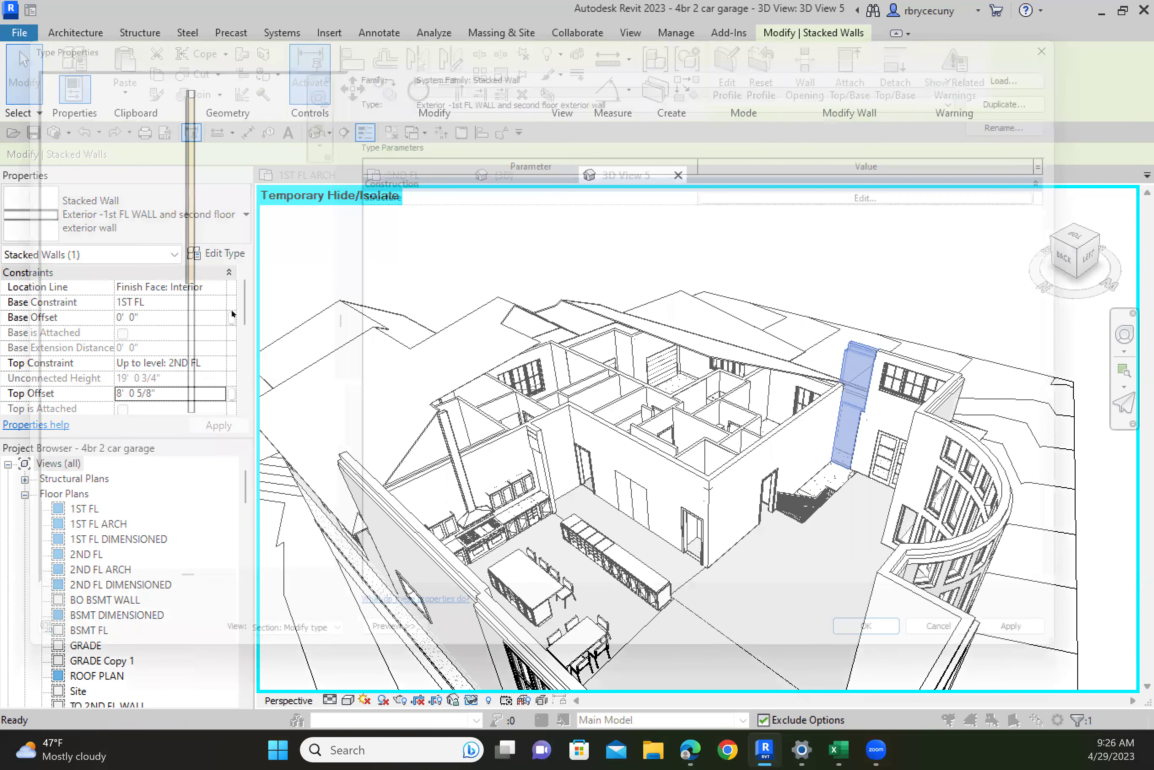
{"action": "left_click", "coordinate": [773, 201]}
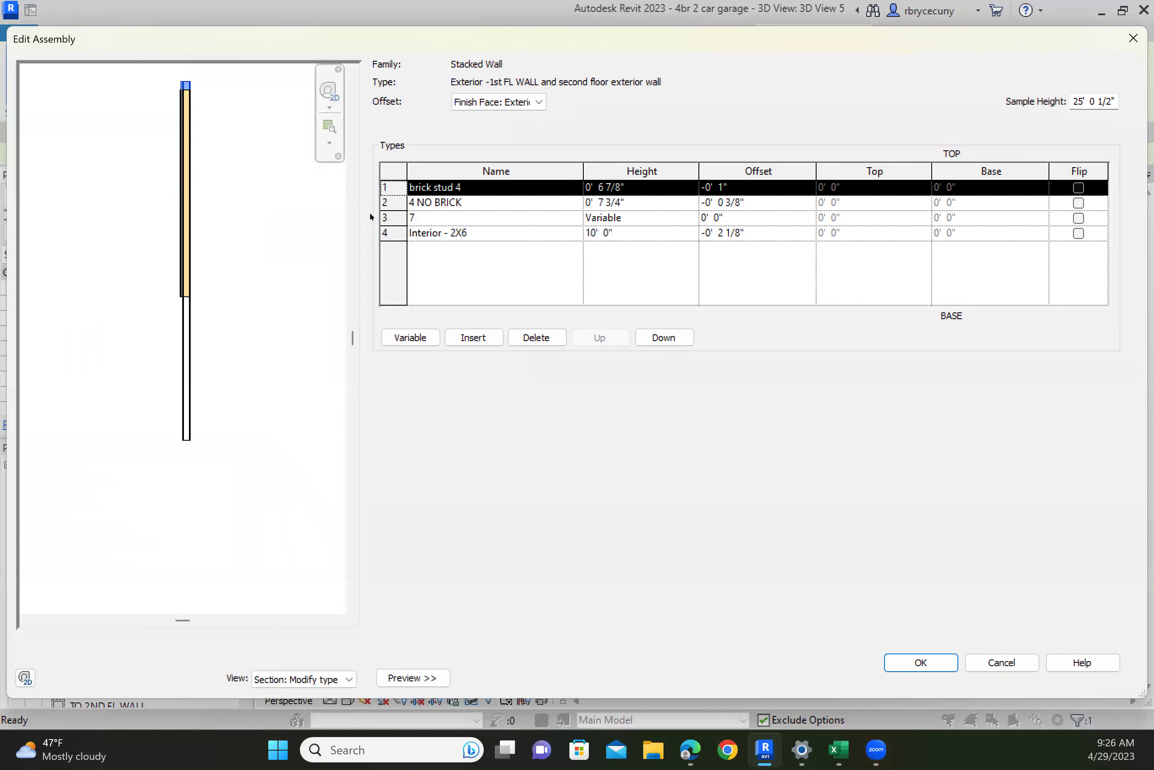
{"action": "left_click", "coordinate": [389, 219]}
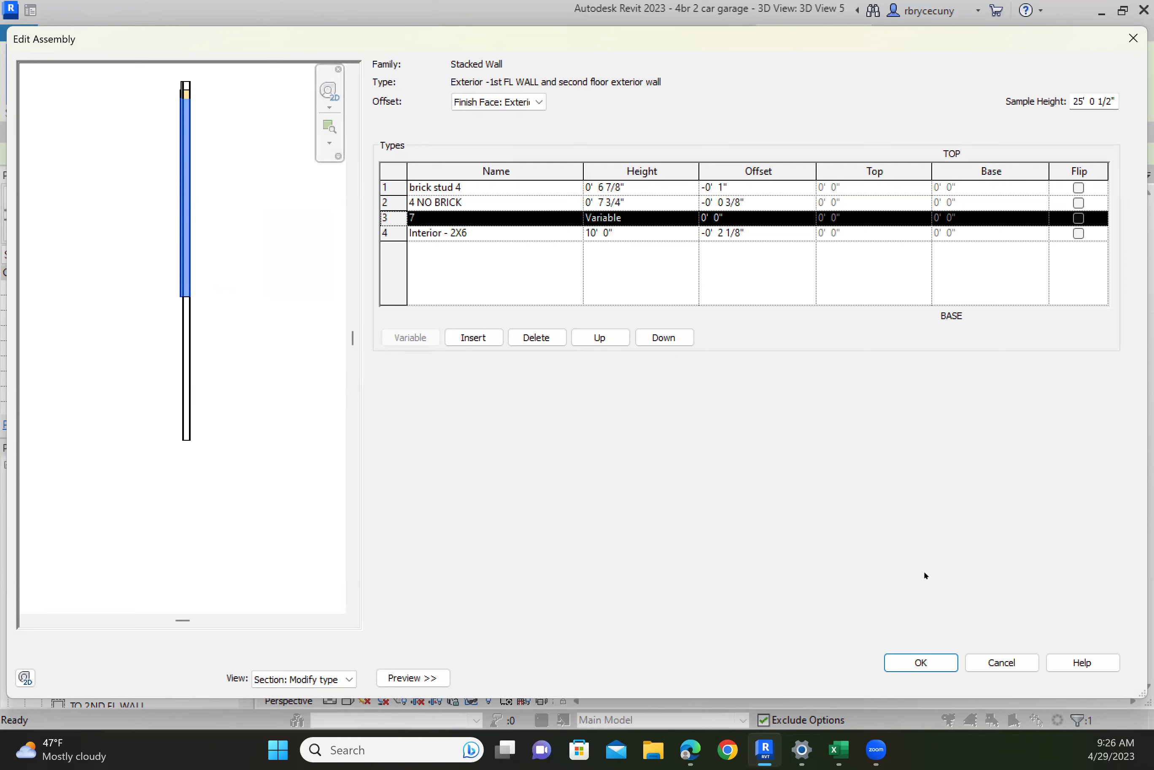
{"action": "left_click", "coordinate": [920, 663]}
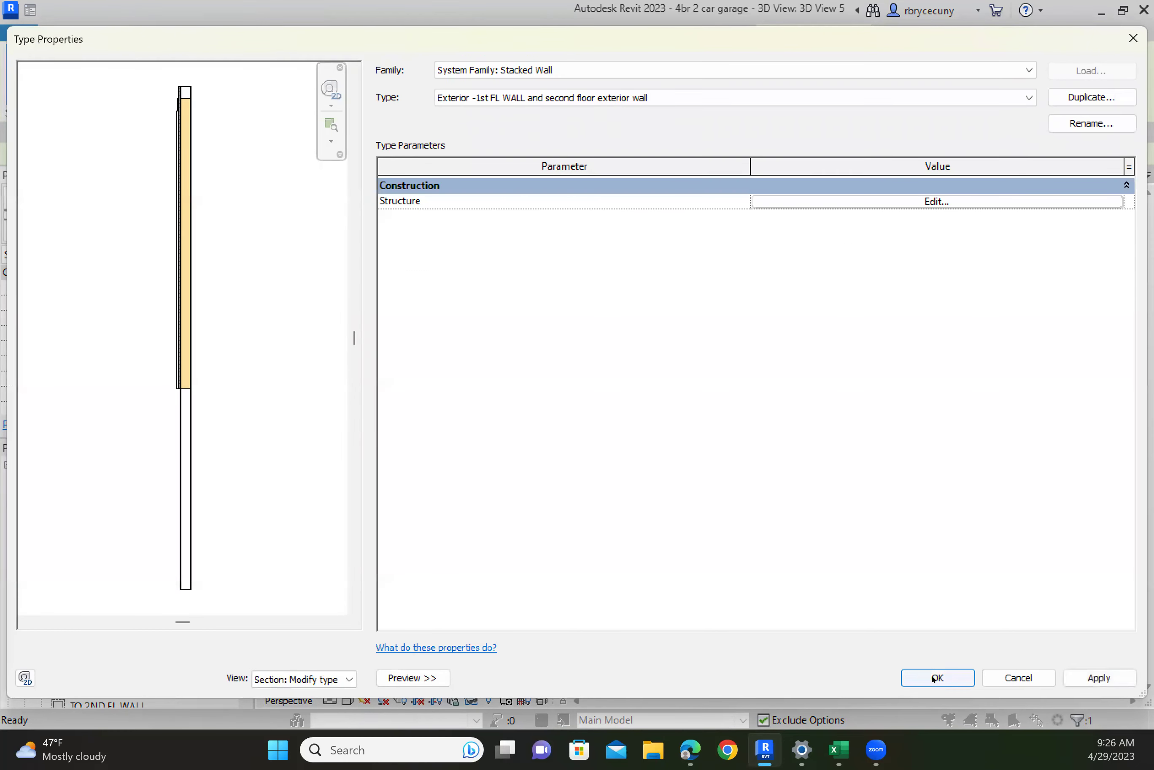
{"action": "left_click", "coordinate": [934, 678]}
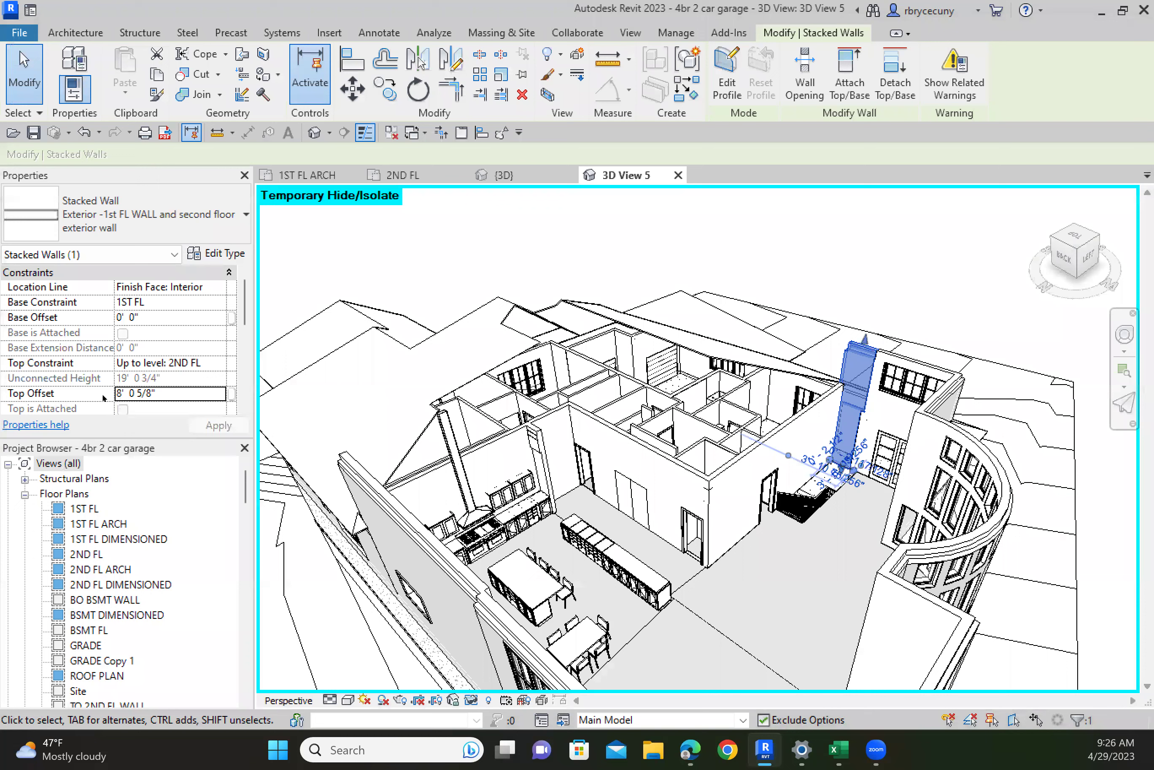
Step: Set the narrow stacked wall's Top Offset to 2' 0 5/8" and switch to Realistic style
{"action": "key", "text": "Return"}
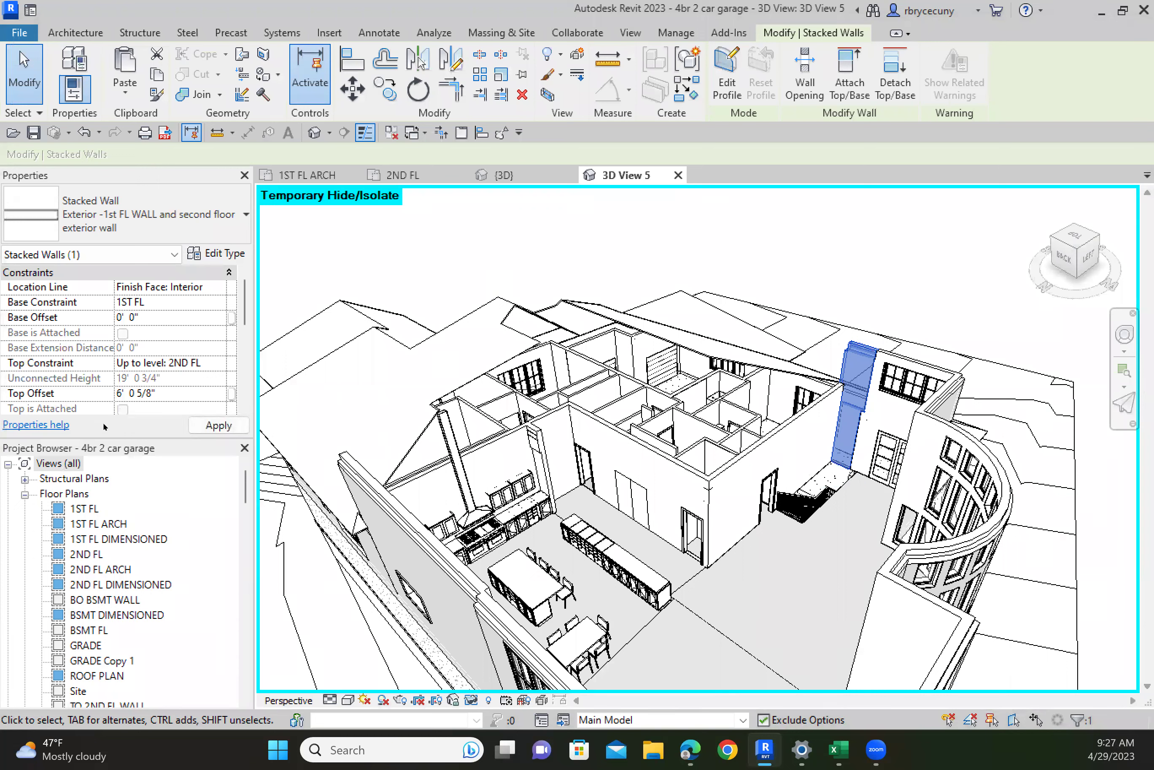
{"action": "left_click", "coordinate": [218, 425]}
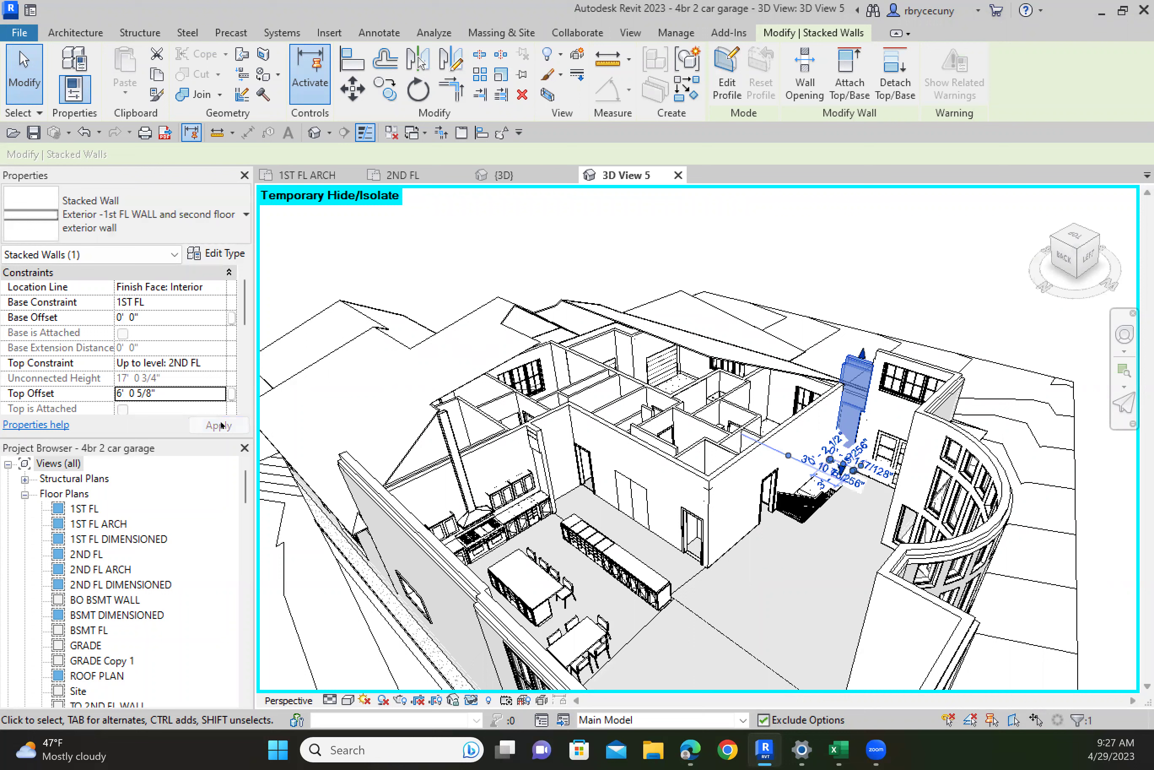
{"action": "left_click", "coordinate": [126, 393]}
{"action": "left_click_drag", "start_coordinate": [124, 393], "coordinate": [117, 393]}
{"action": "type", "text": "2'"}
{"action": "left_click", "coordinate": [219, 425]}
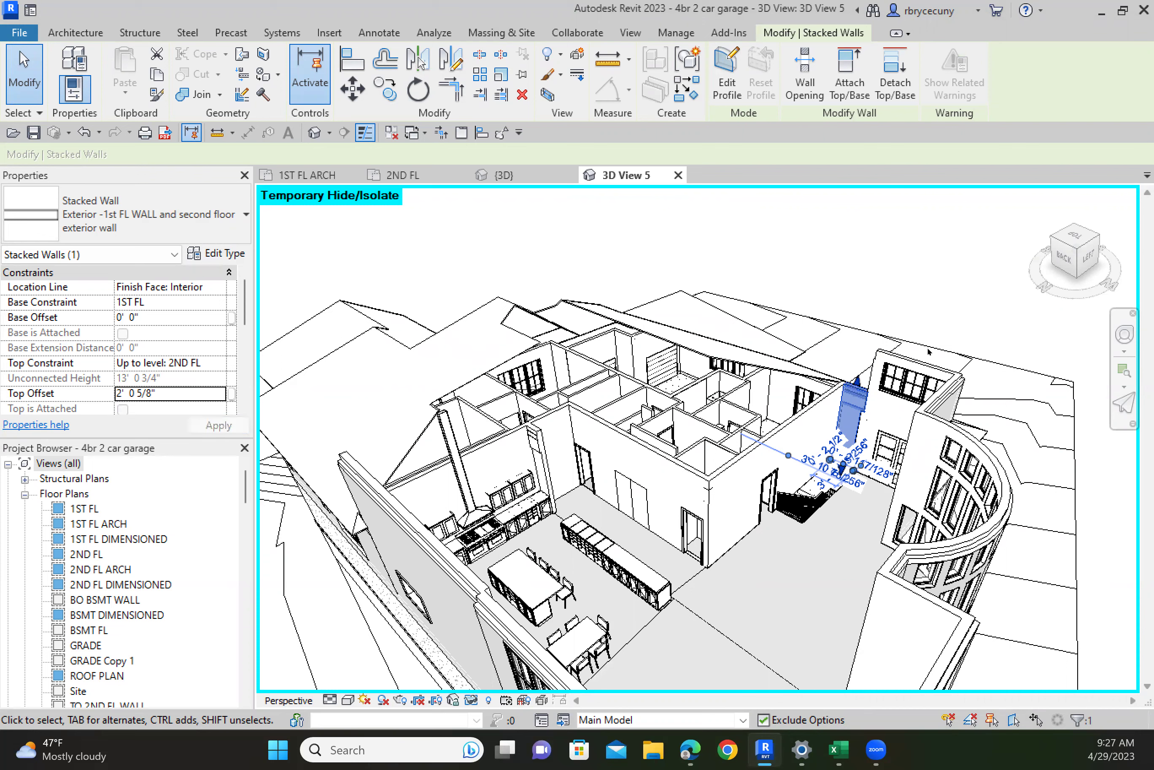
{"action": "scroll", "coordinate": [839, 402], "scroll_direction": "up", "scroll_amount": 2}
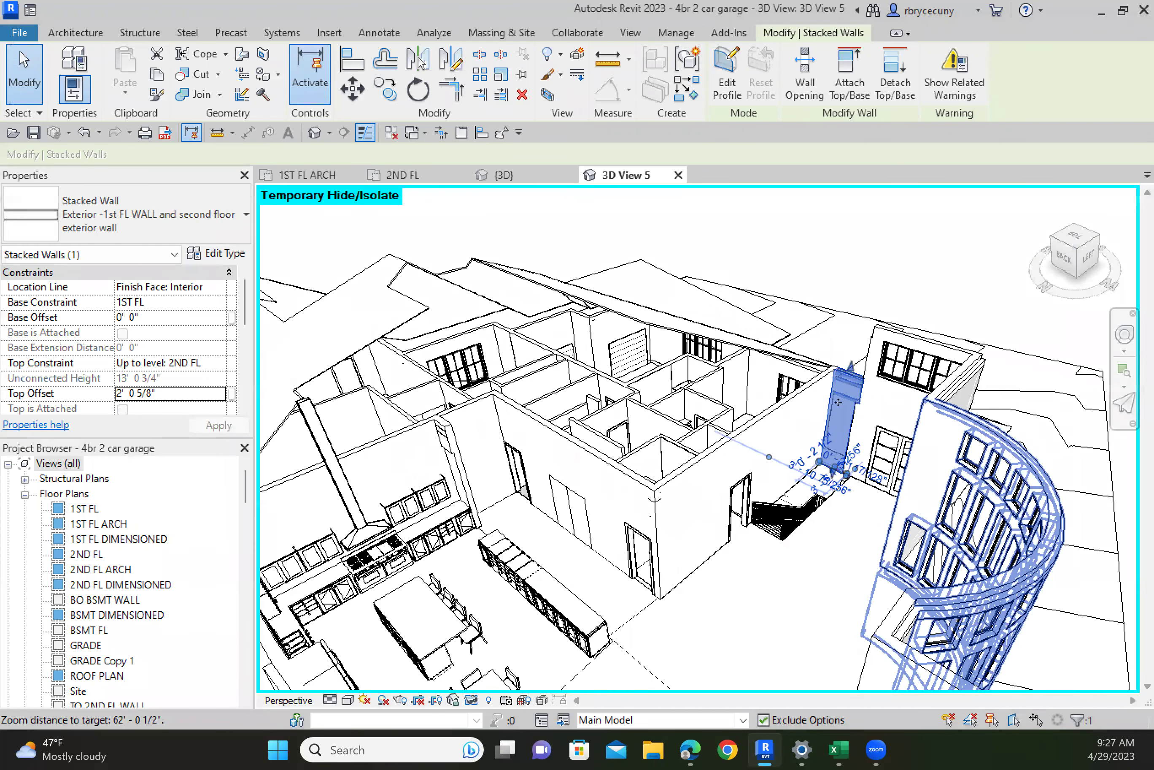
{"action": "left_click", "coordinate": [330, 699]}
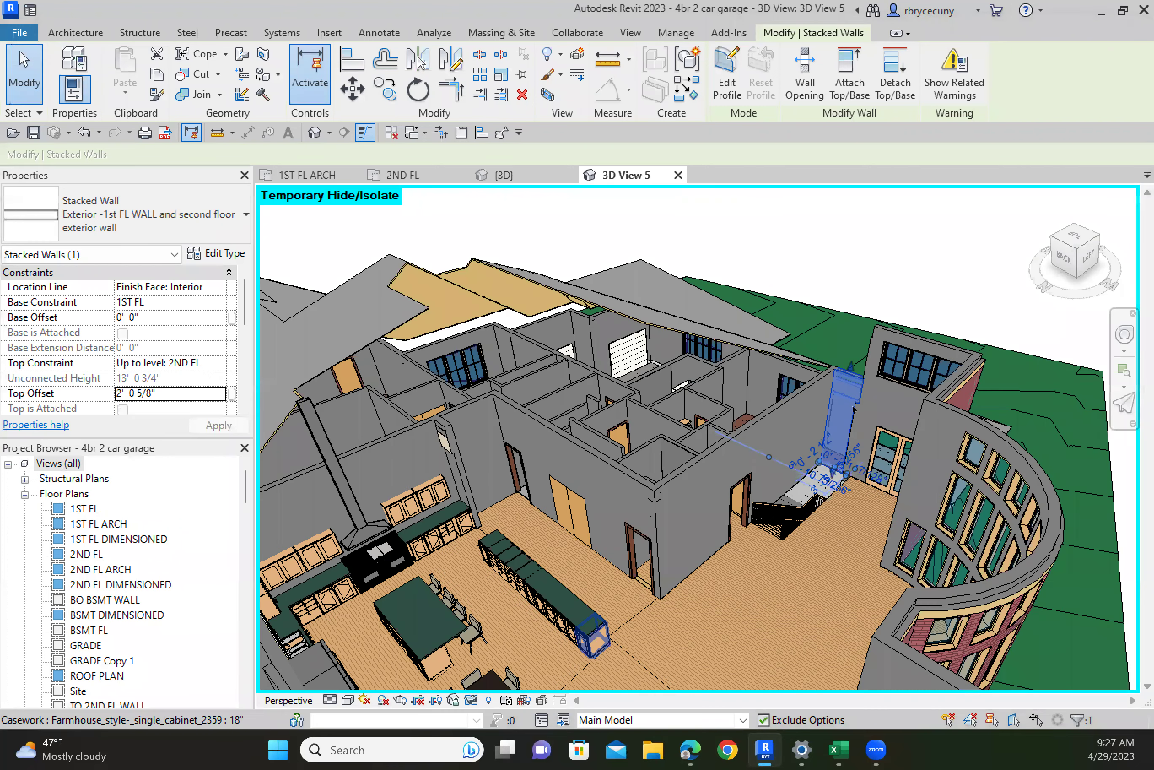
Step: Orbit to the exterior brick wall and select the Exterior - 1 STORY BRICK 2 stacked wall
{"action": "left_click", "coordinate": [976, 248]}
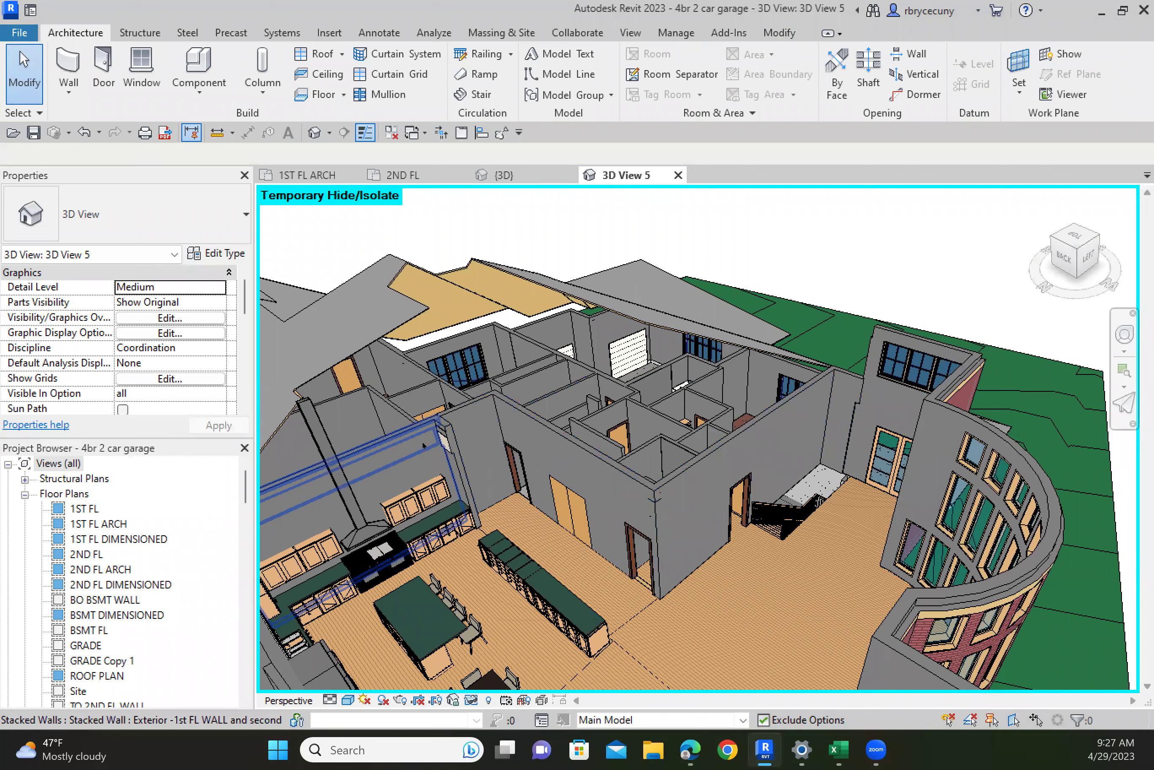
{"action": "middle_click_drag", "start_coordinate": [520, 418], "coordinate": [668, 344]}
{"action": "middle_click_drag", "start_coordinate": [542, 314], "coordinate": [520, 332], "text": "shift"}
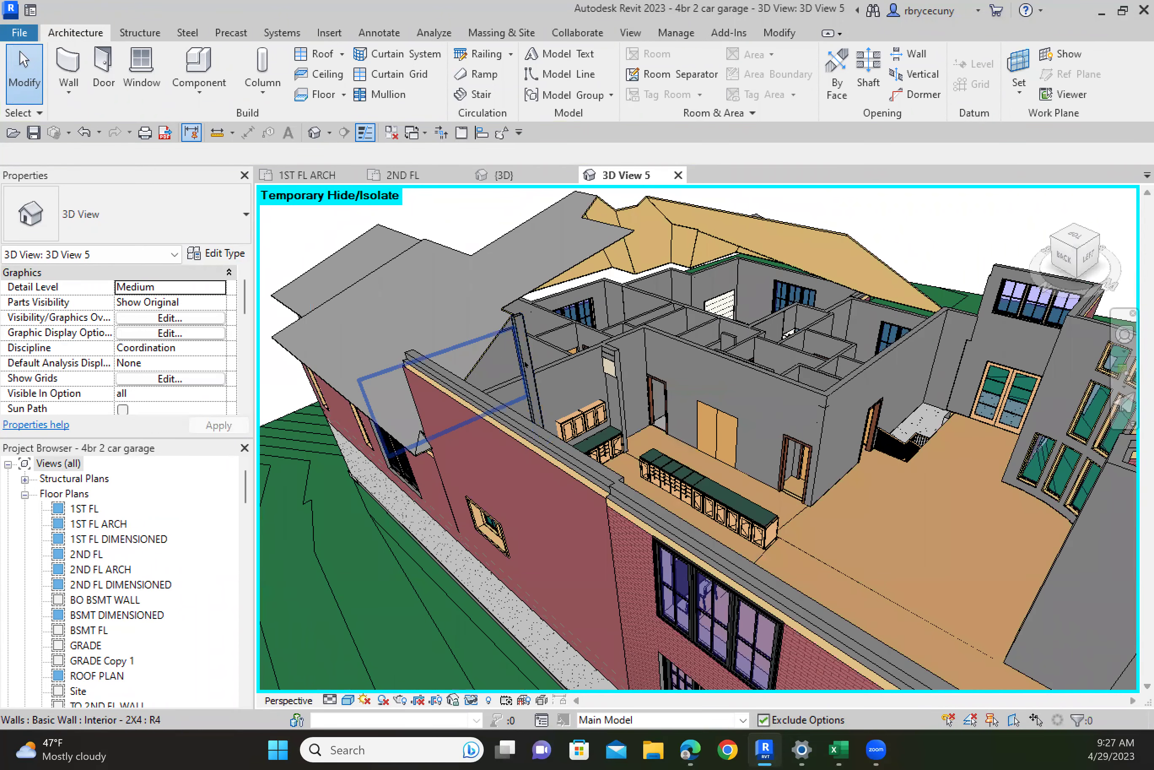
{"action": "left_click", "coordinate": [490, 413]}
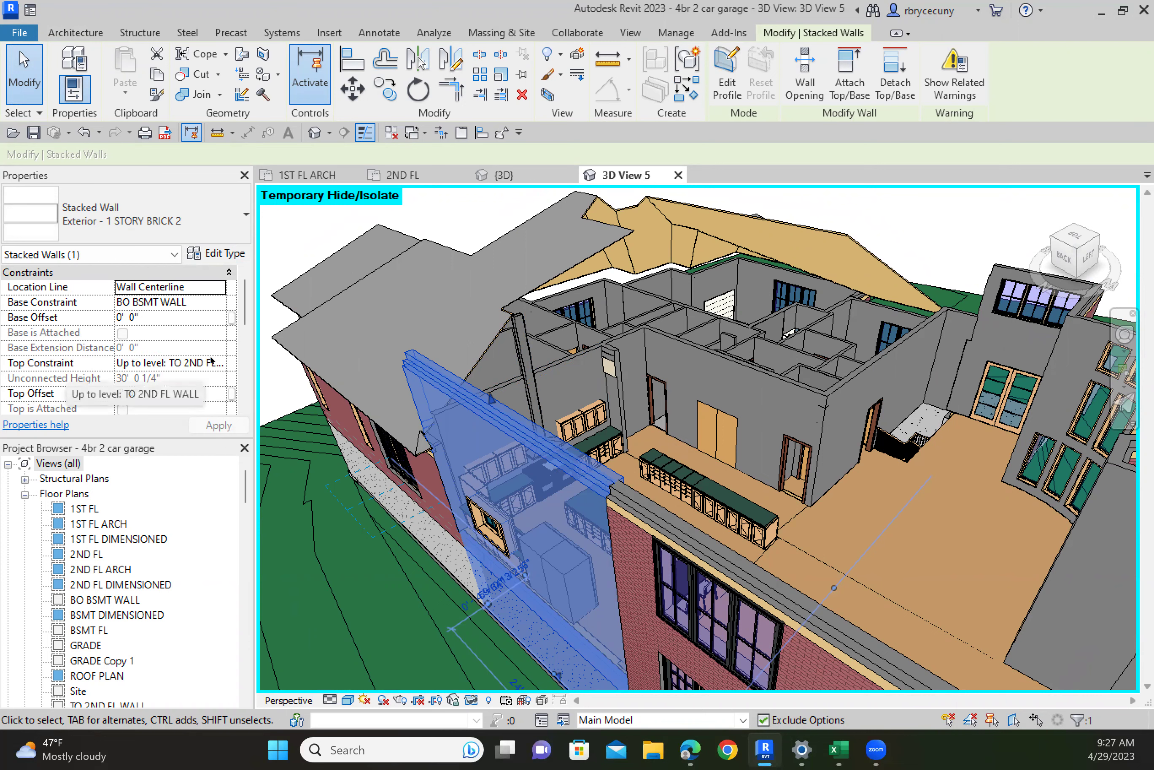
Step: Shorten the assembly's brick stud layer from 17' 10 5/8" to 11' 10 5/8", unjoining elements
{"action": "left_click", "coordinate": [230, 251]}
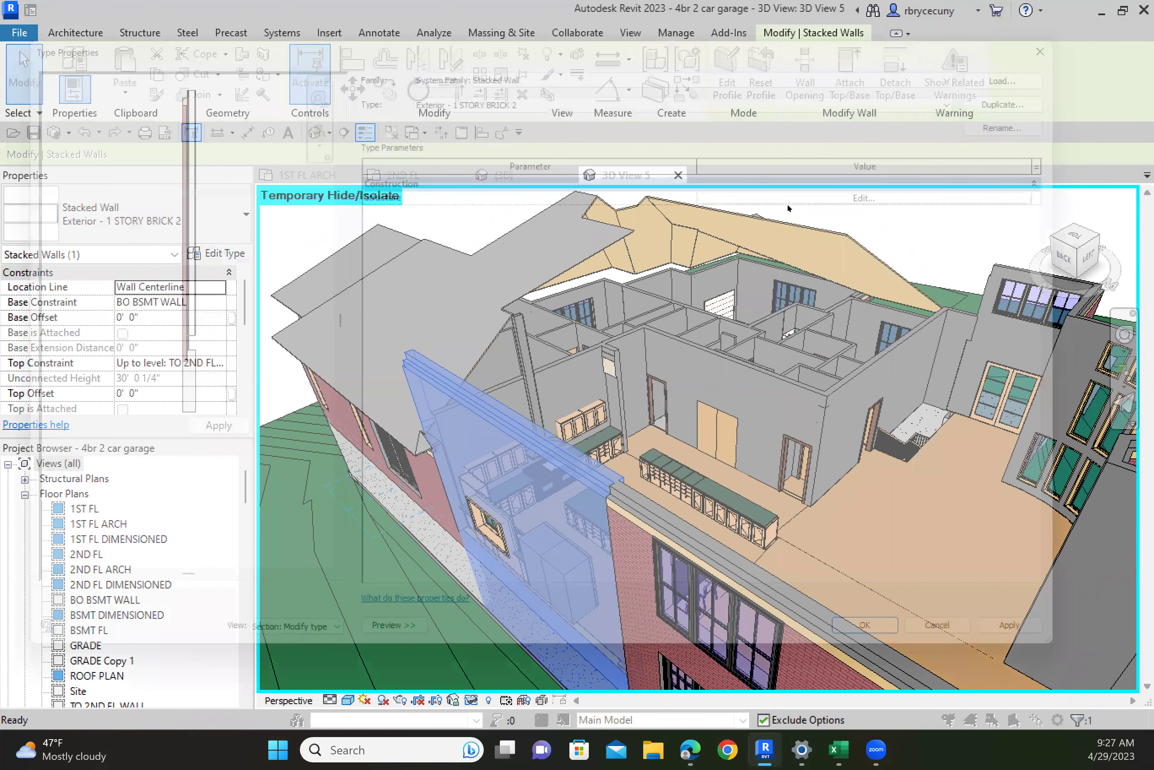
{"action": "left_click", "coordinate": [788, 203]}
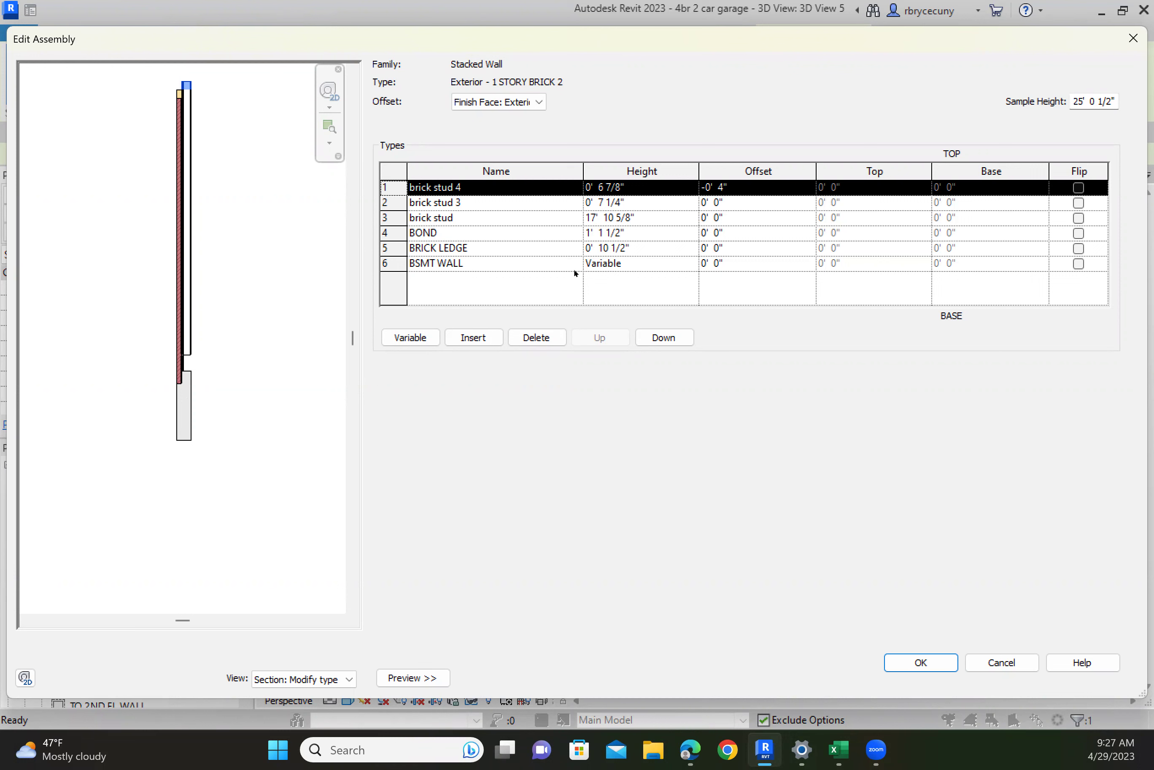
{"action": "left_click", "coordinate": [385, 217]}
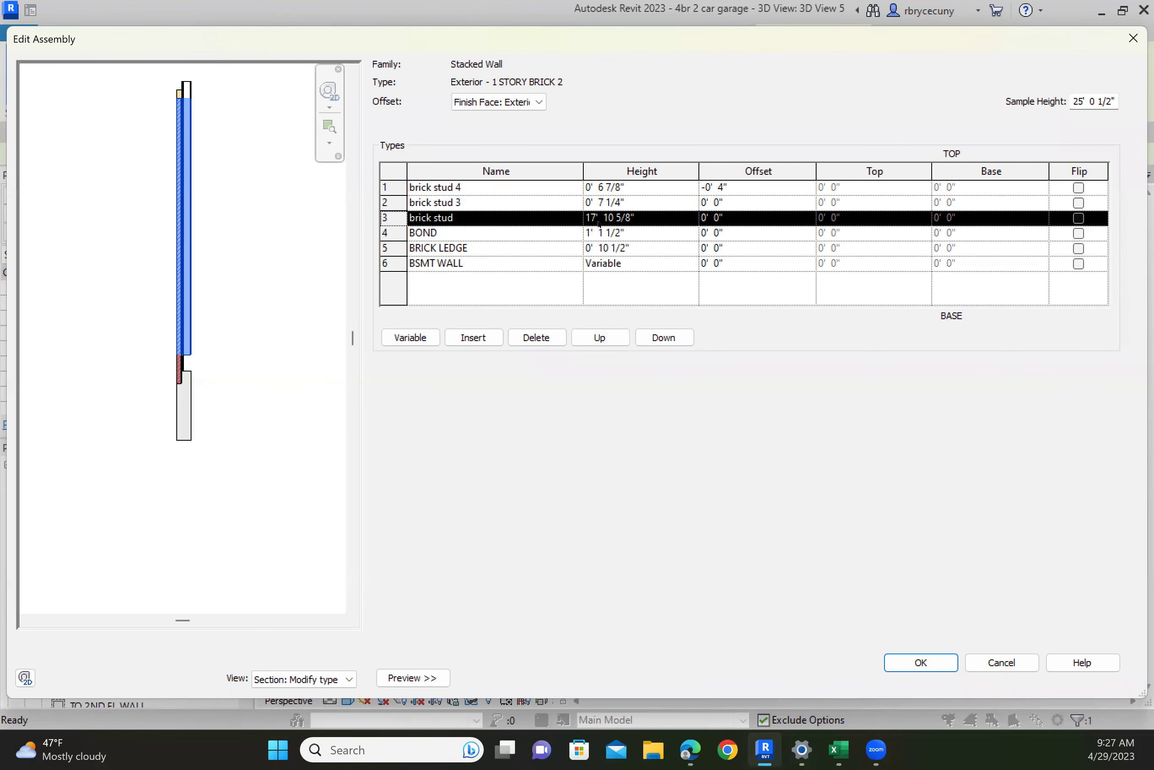
{"action": "left_click", "coordinate": [615, 223]}
{"action": "left_click_drag", "start_coordinate": [596, 217], "coordinate": [591, 217]}
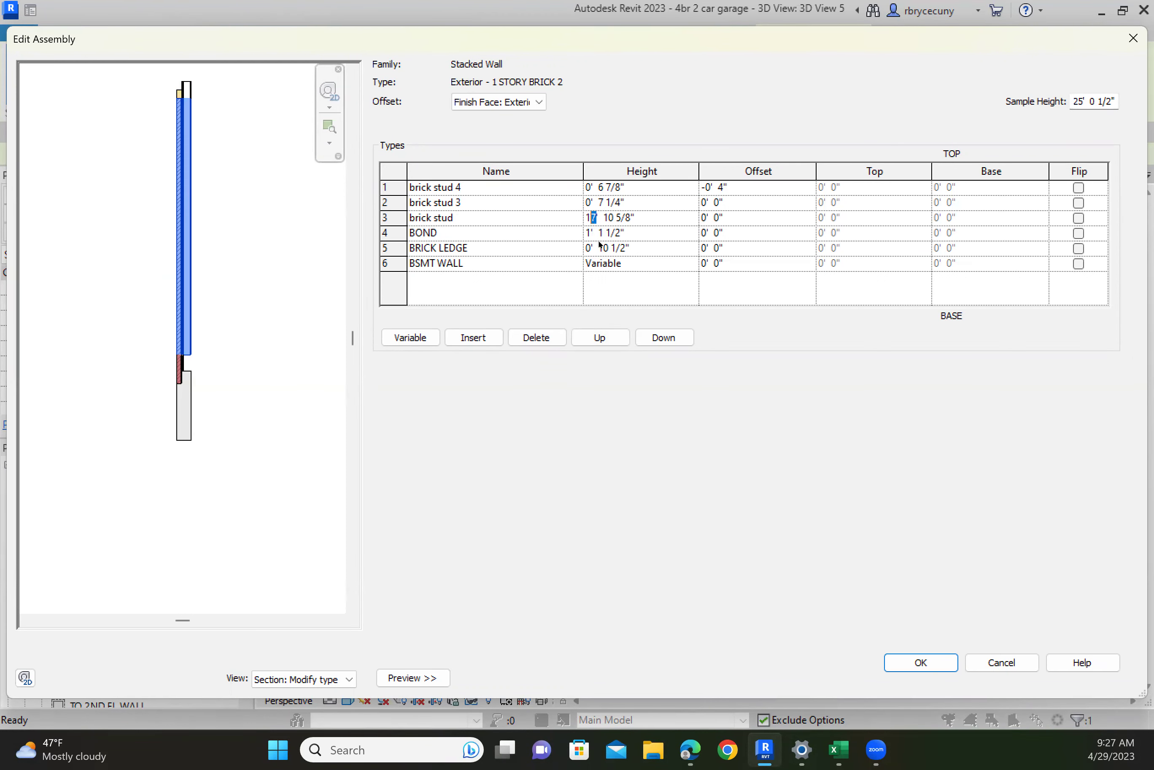
{"action": "type", "text": "1"}
{"action": "left_click", "coordinate": [923, 659]}
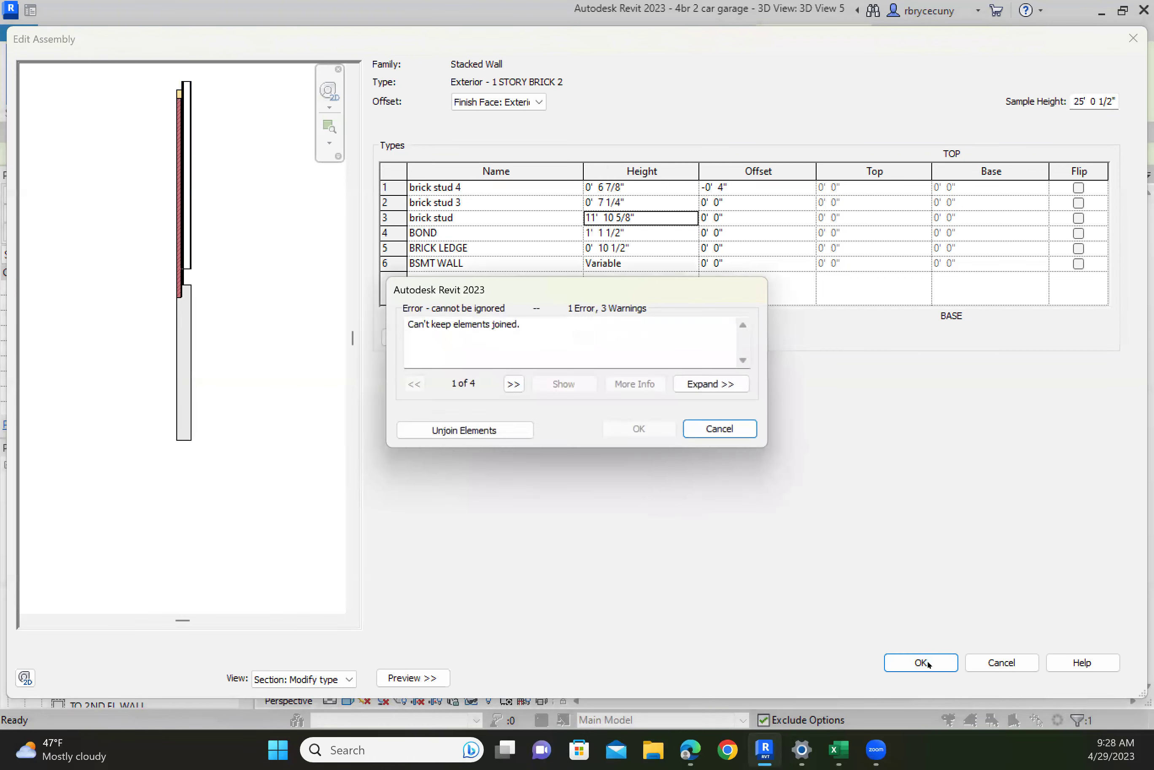
{"action": "left_click", "coordinate": [497, 430]}
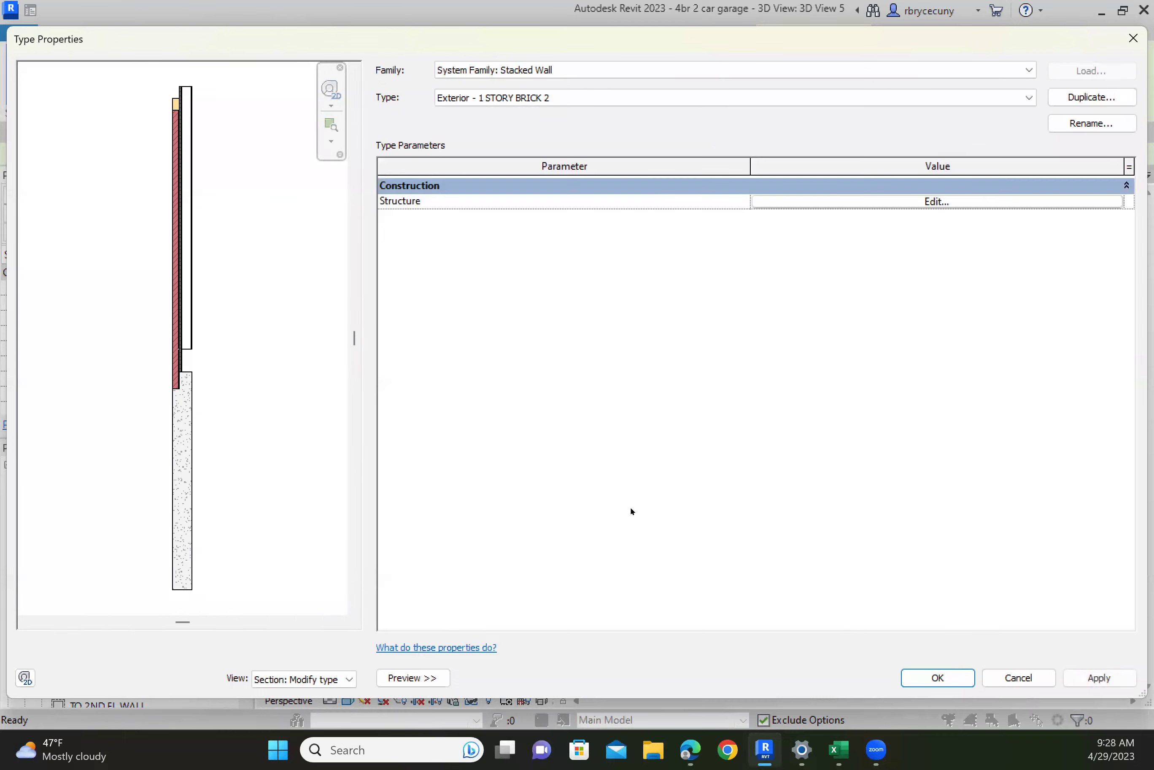
Step: Save the wall type changes and pan the view to centre the brick wall
{"action": "left_click", "coordinate": [958, 677]}
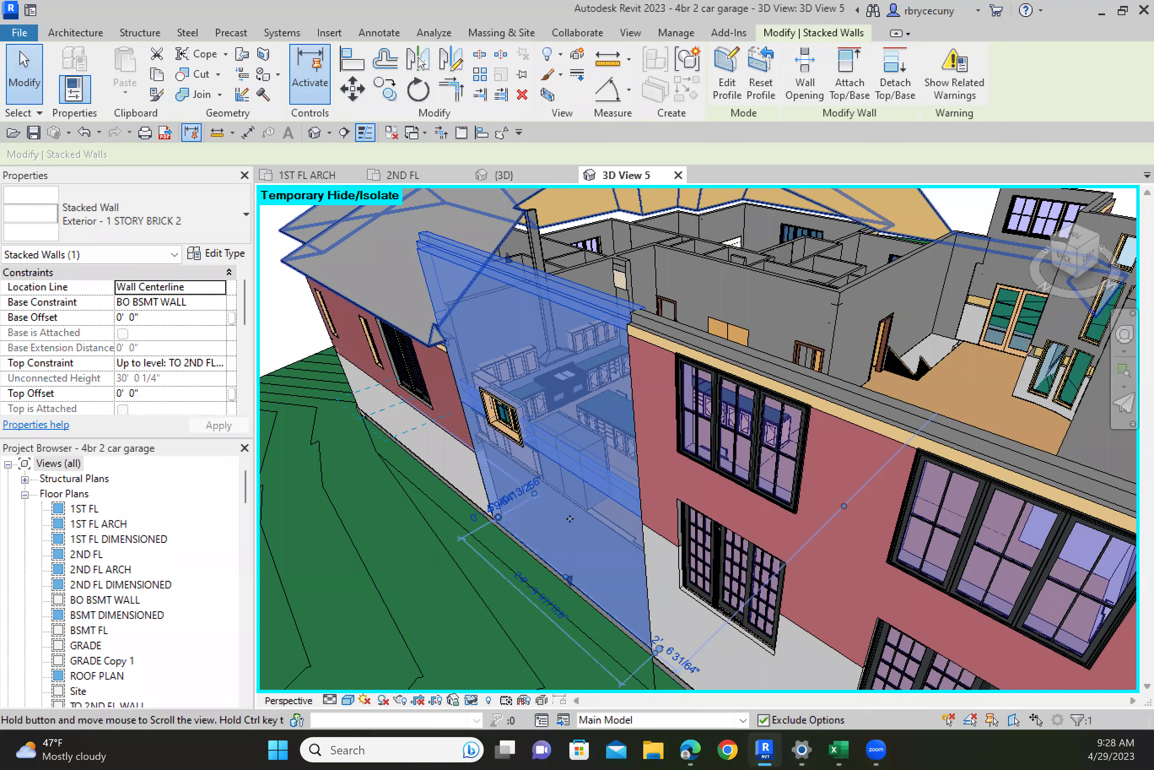
{"action": "middle_click_drag", "start_coordinate": [583, 558], "coordinate": [583, 519]}
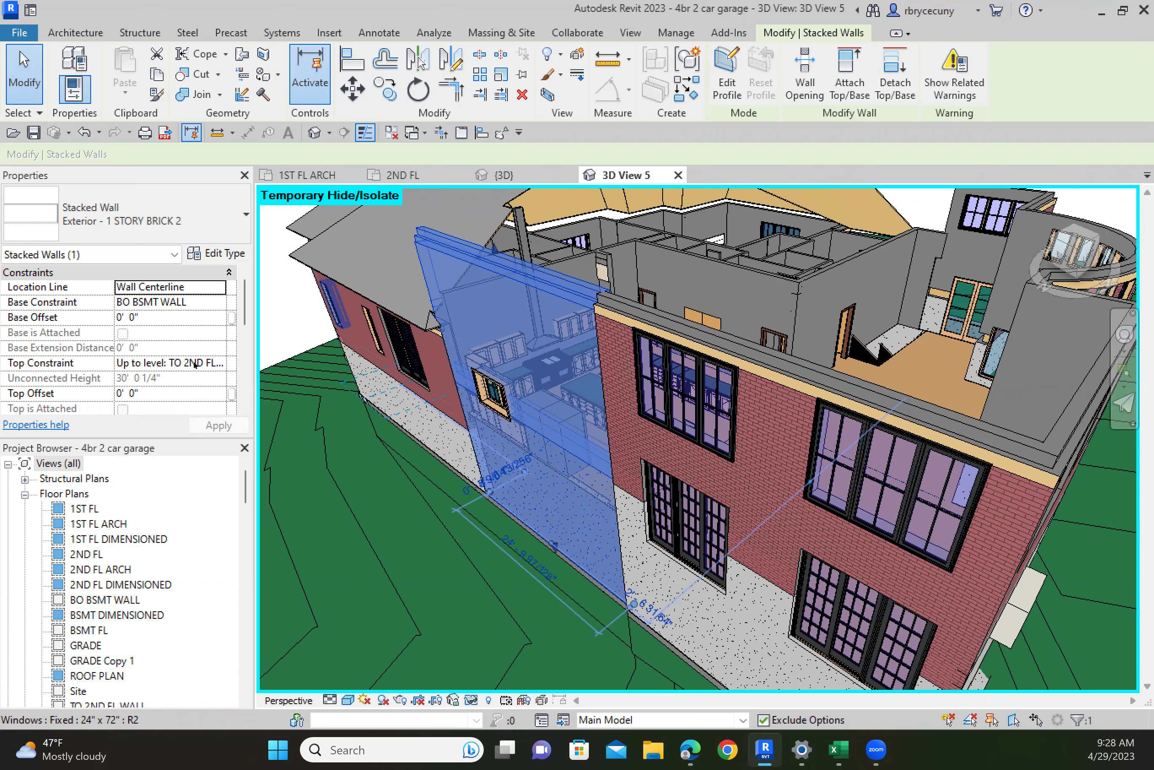
Step: Give the narrow brick stacked wall a -6' 0" Top Offset and accept the overlapping-walls warning
{"action": "left_click", "coordinate": [139, 393]}
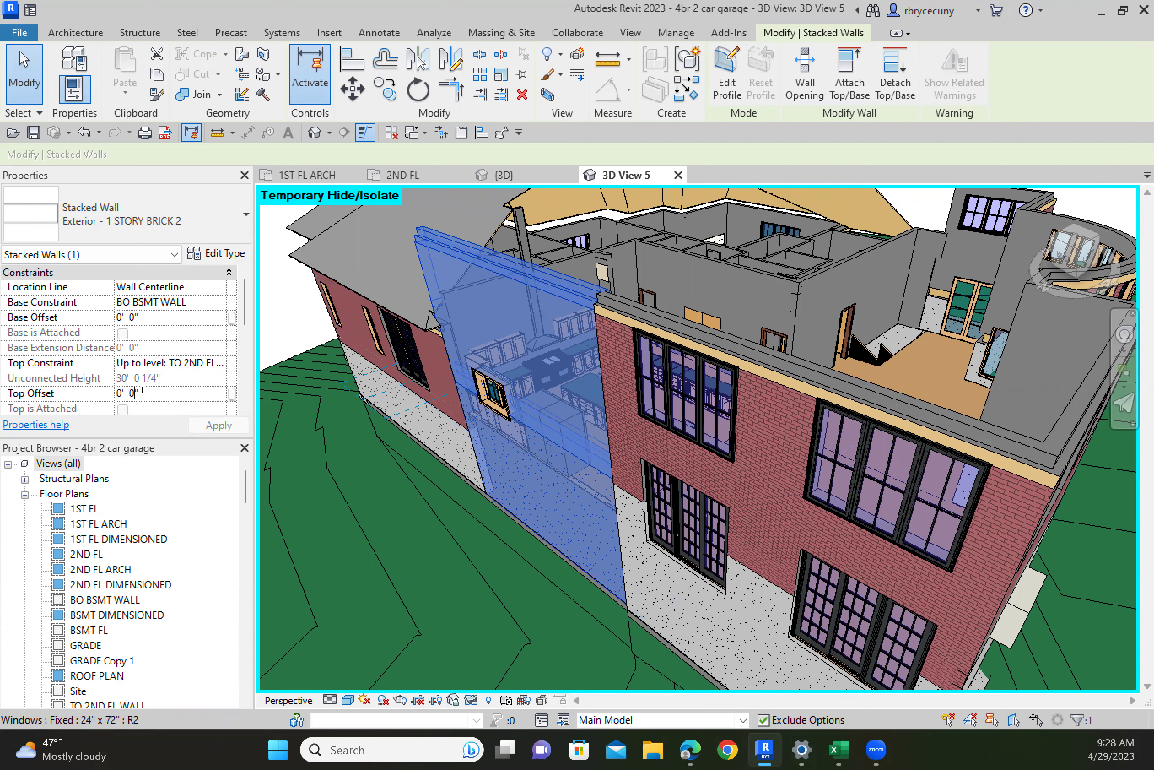
{"action": "type", "text": "-6"}
{"action": "left_click", "coordinate": [205, 426]}
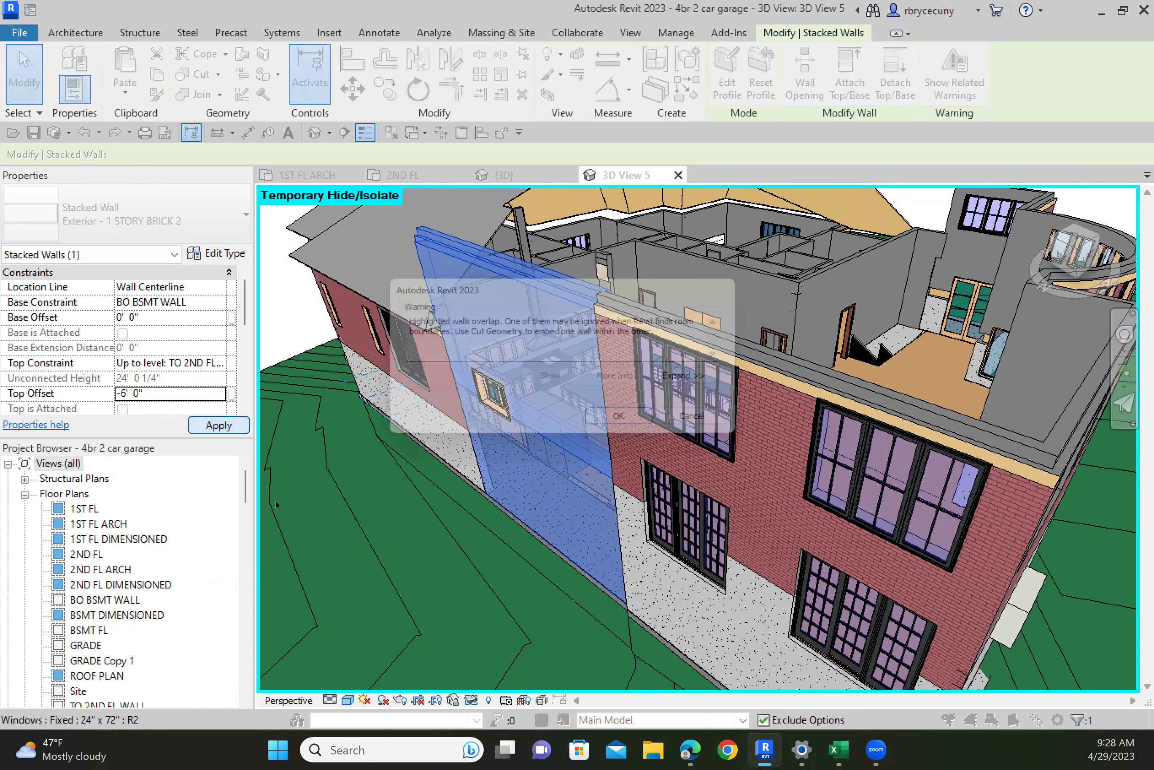
{"action": "left_click", "coordinate": [665, 428]}
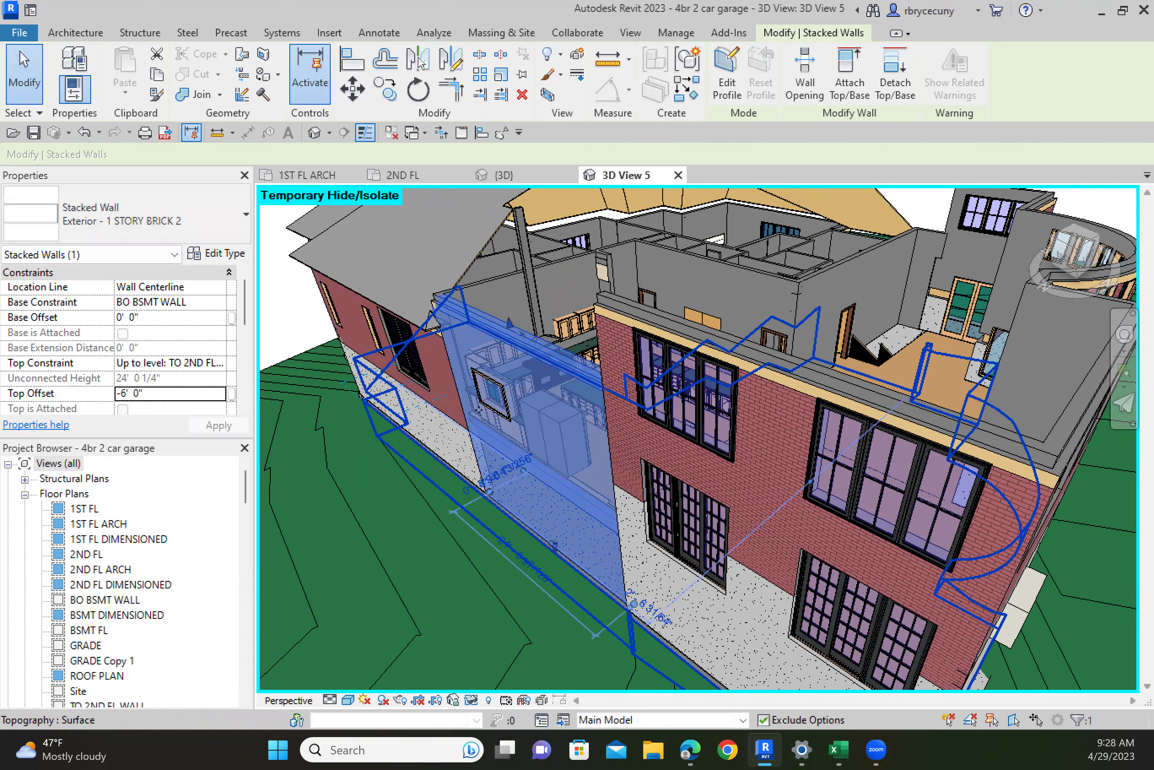
Step: Check the wall now standing 24' 0 1/4" high, then clear the selection
{"action": "scroll", "coordinate": [475, 336], "scroll_direction": "up", "scroll_amount": 1}
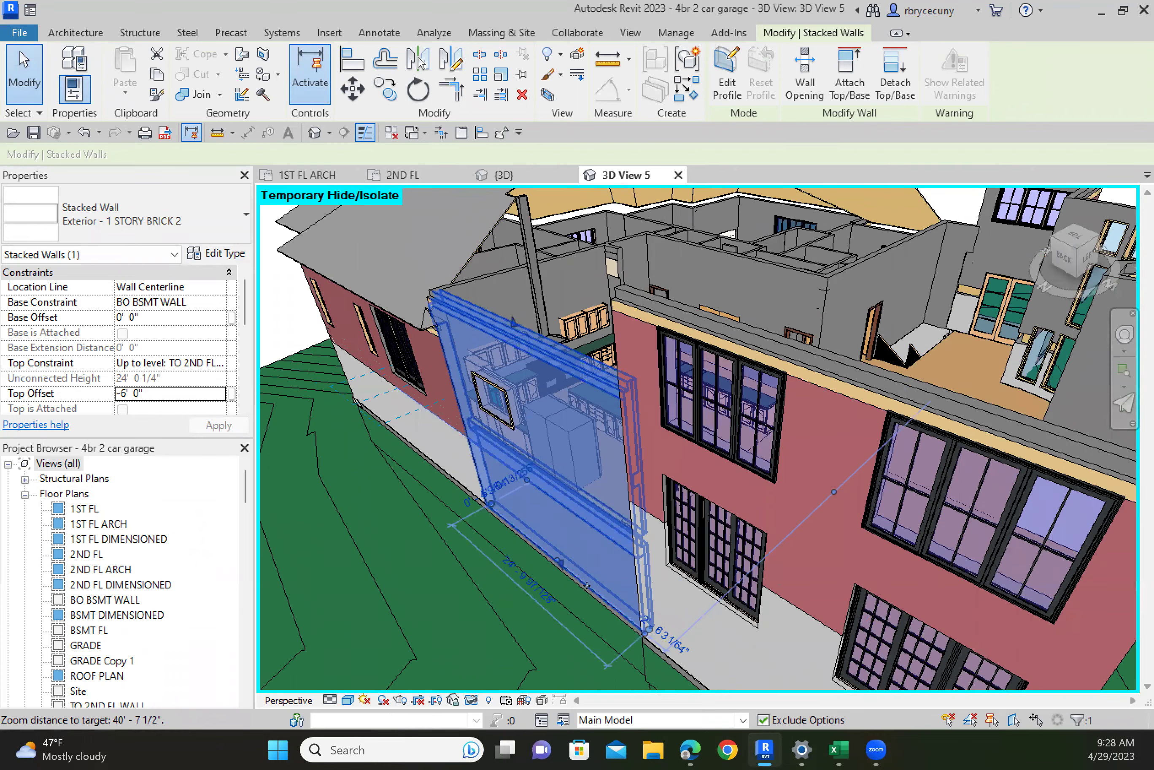
{"action": "scroll", "coordinate": [594, 587], "scroll_direction": "up", "scroll_amount": 1}
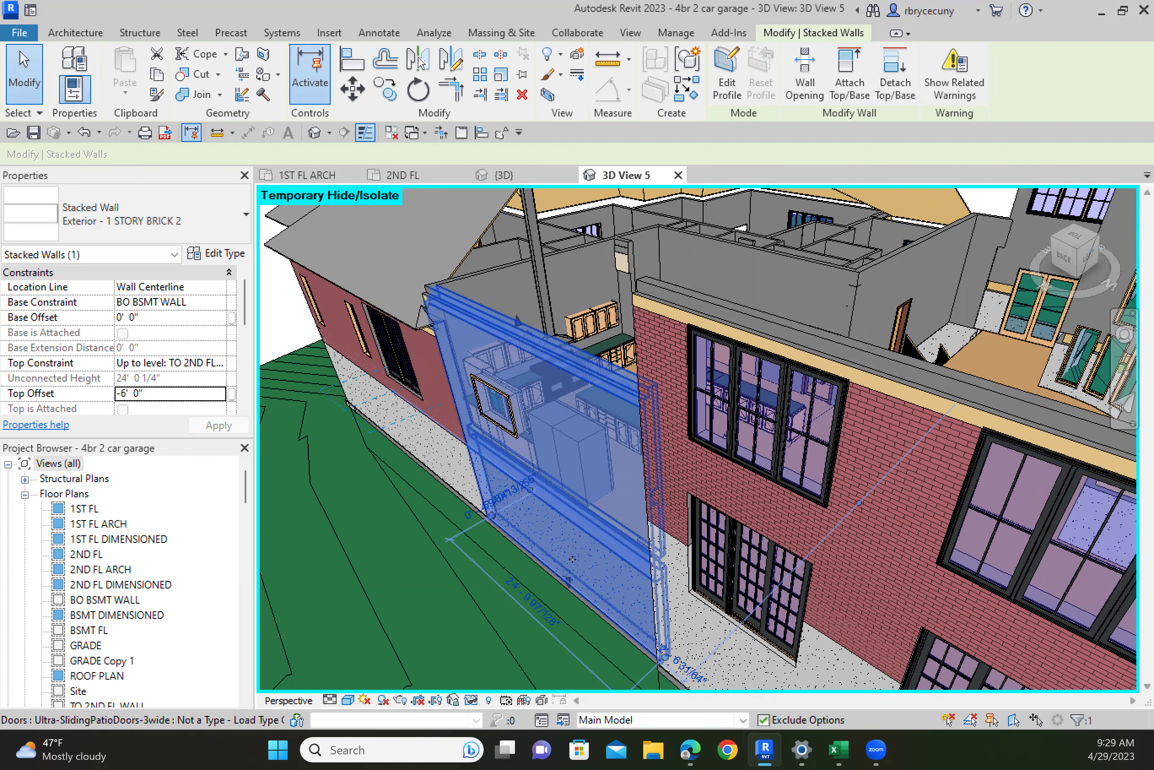
{"action": "scroll", "coordinate": [546, 524], "scroll_direction": "up", "scroll_amount": 2}
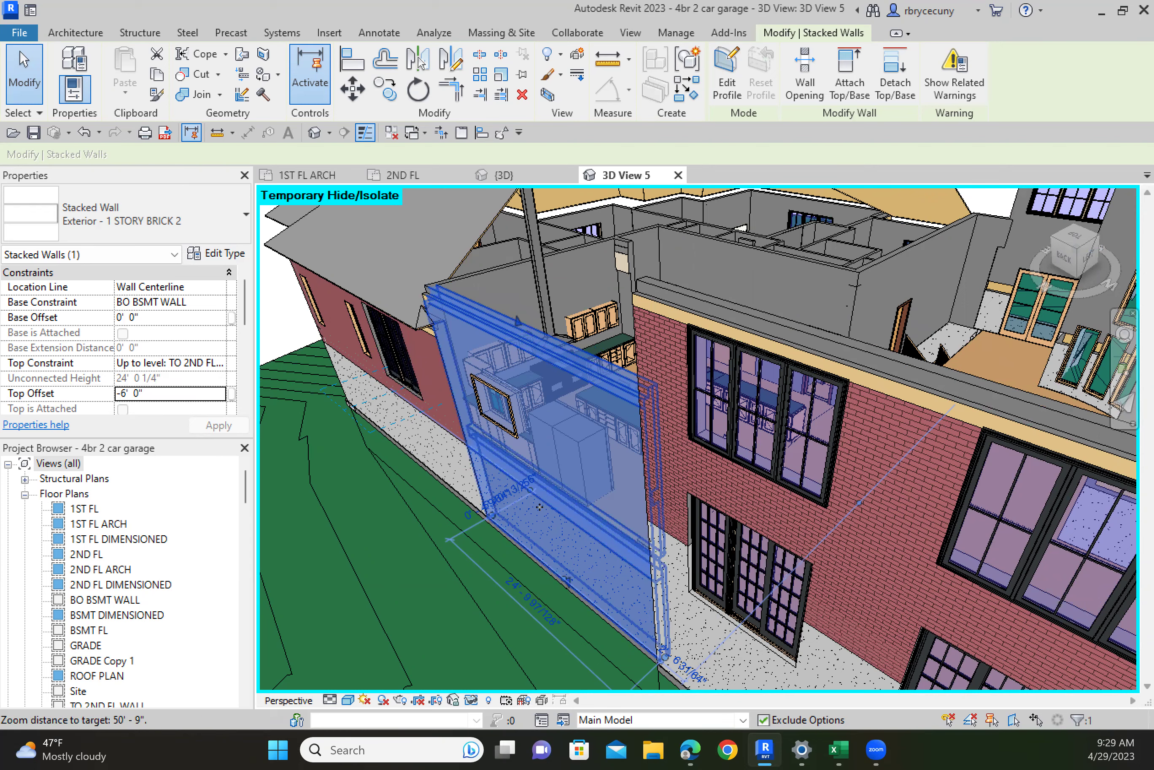
{"action": "scroll", "coordinate": [494, 424], "scroll_direction": "down", "scroll_amount": 3}
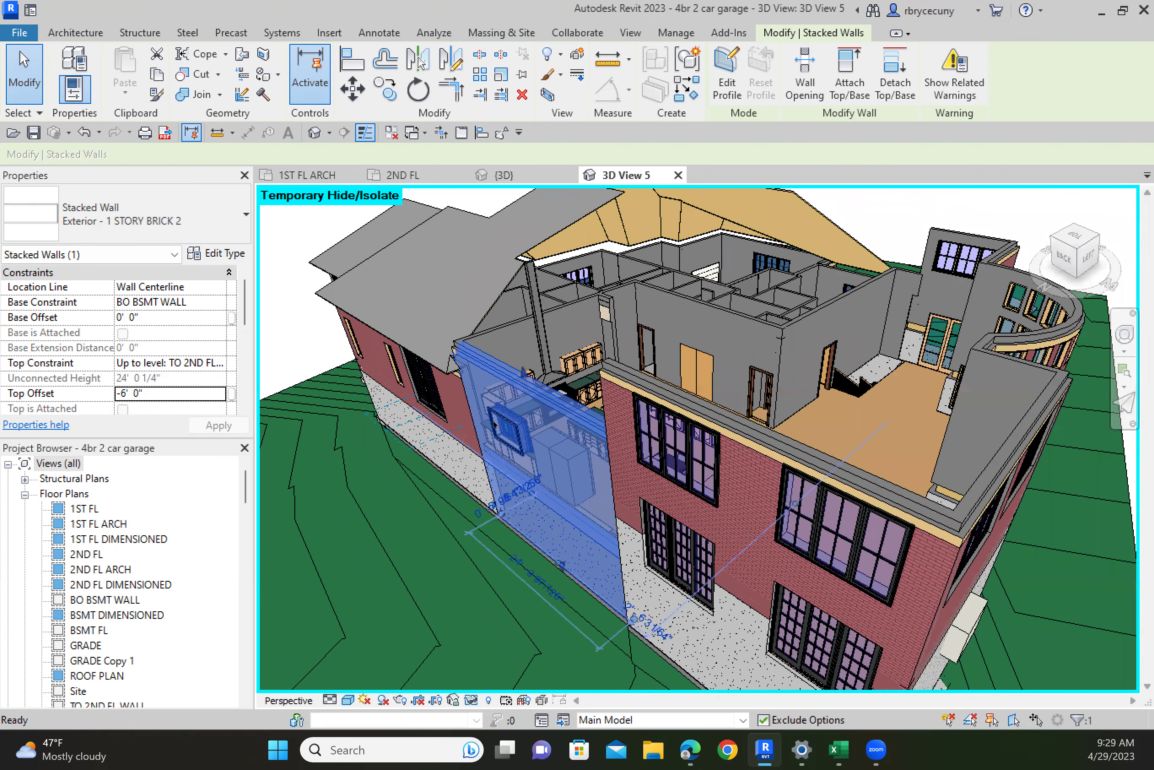
{"action": "key", "text": "Escape"}
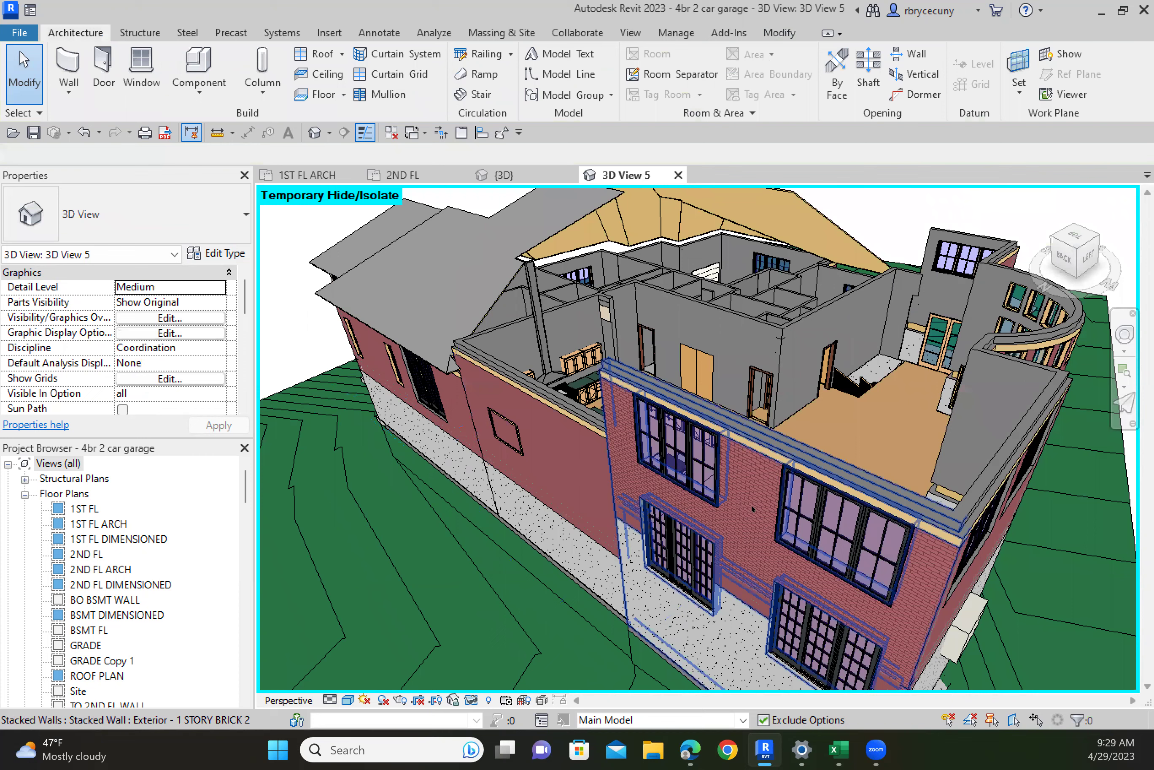
Step: Select the front, side and curved exterior stacked walls together
{"action": "left_click", "coordinate": [752, 509]}
{"action": "mouse_move", "coordinate": [752, 509]}
{"action": "middle_mouse_down"}
{"action": "mouse_move", "coordinate": [655, 421]}
{"action": "mouse_move", "coordinate": [618, 414]}
{"action": "middle_mouse_up"}
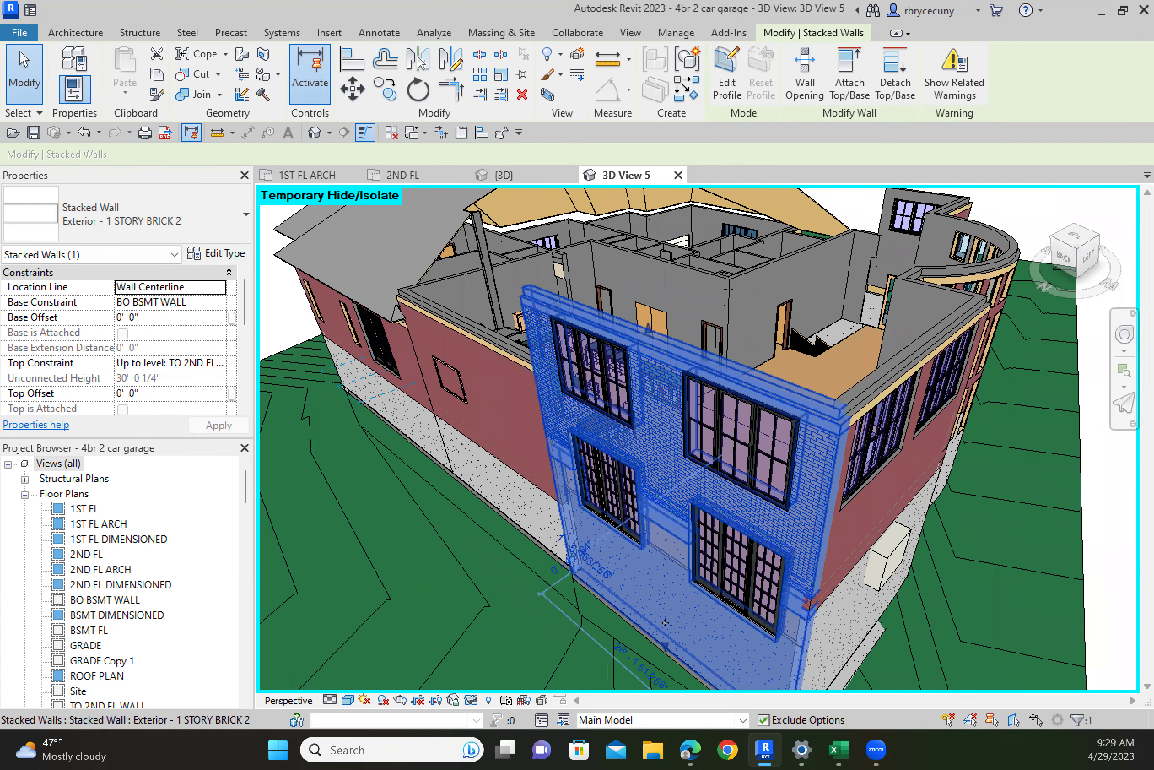
{"action": "left_click", "coordinate": [860, 530], "text": "ctrl"}
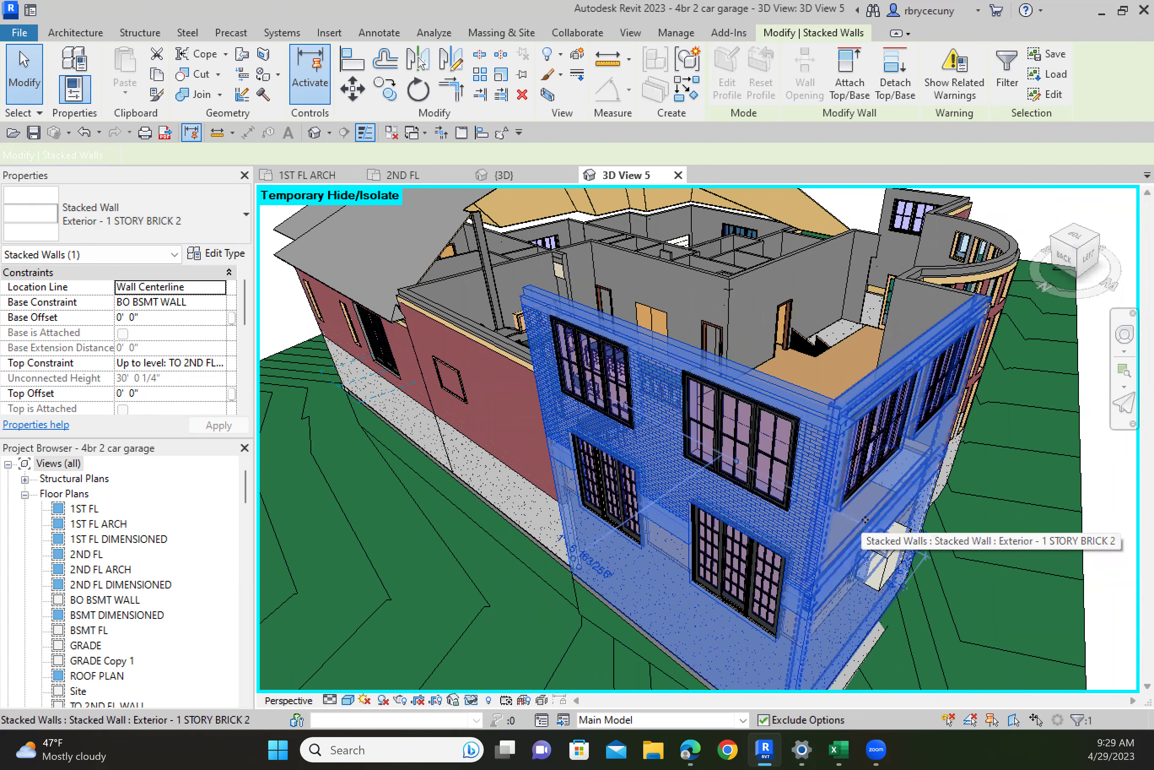
{"action": "left_click", "coordinate": [861, 526], "text": "ctrl"}
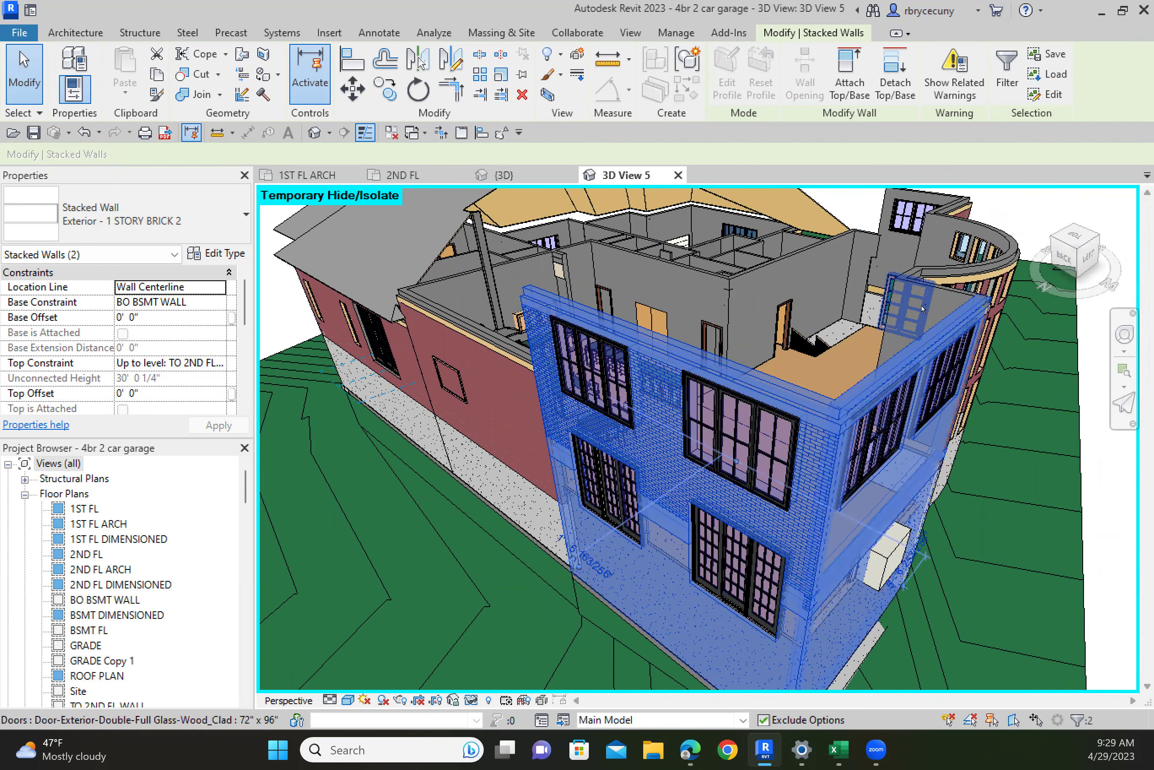
{"action": "left_click", "coordinate": [923, 310], "text": "ctrl"}
{"action": "scroll", "coordinate": [917, 243], "scroll_direction": "up", "scroll_amount": 3}
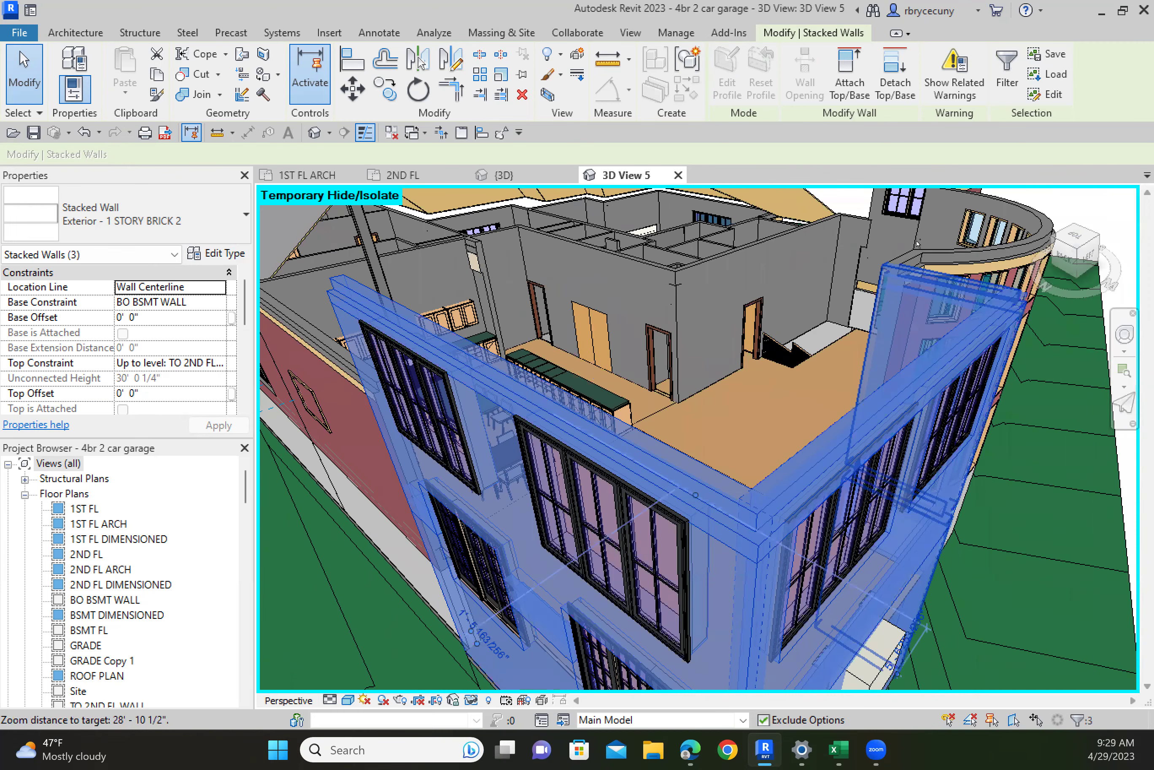
{"action": "scroll", "coordinate": [513, 482], "scroll_direction": "down", "scroll_amount": 3}
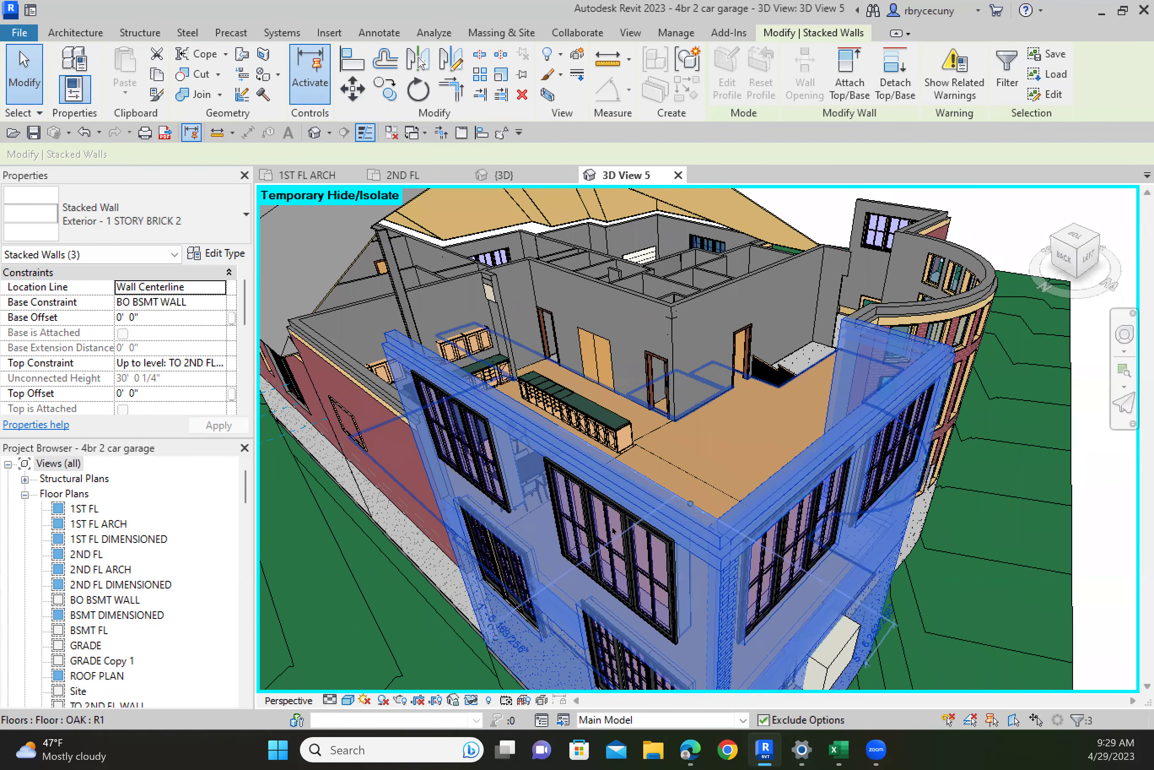
Step: Set the selected walls' Top Offset to -6' 0" and delete the window cut instances they can't hold
{"action": "left_click", "coordinate": [150, 395]}
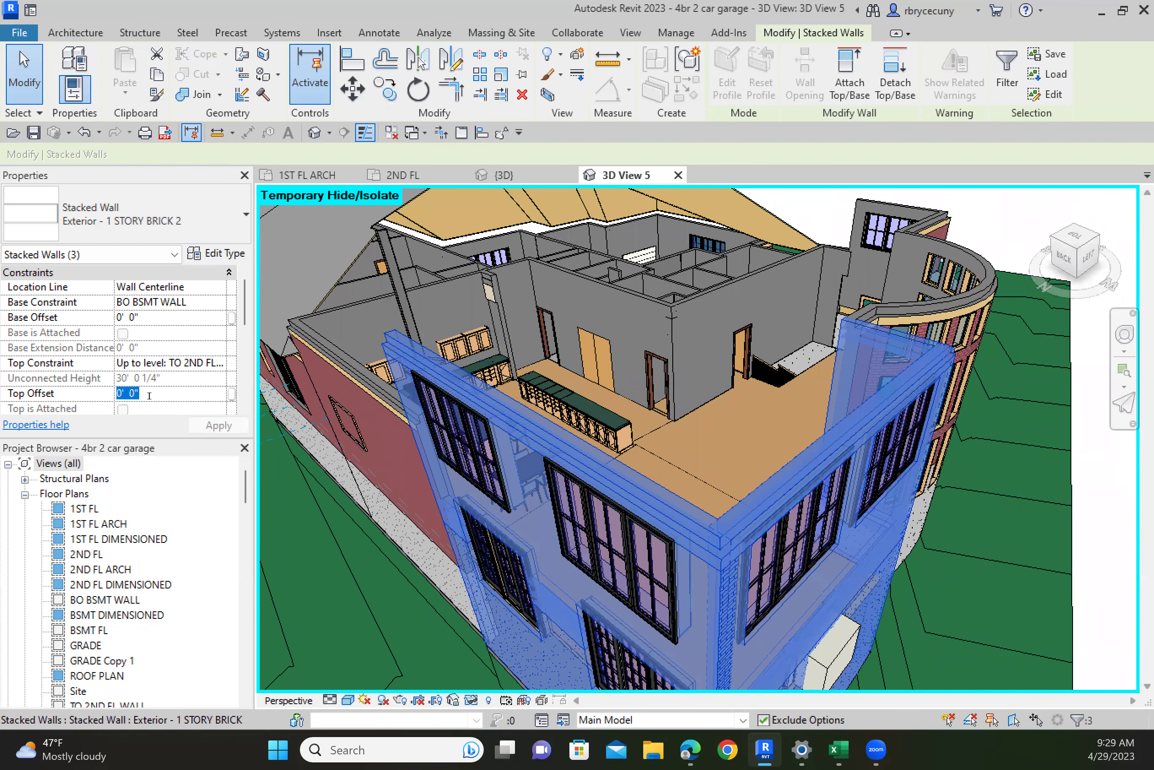
{"action": "type", "text": "-"}
{"action": "type", "text": "6"}
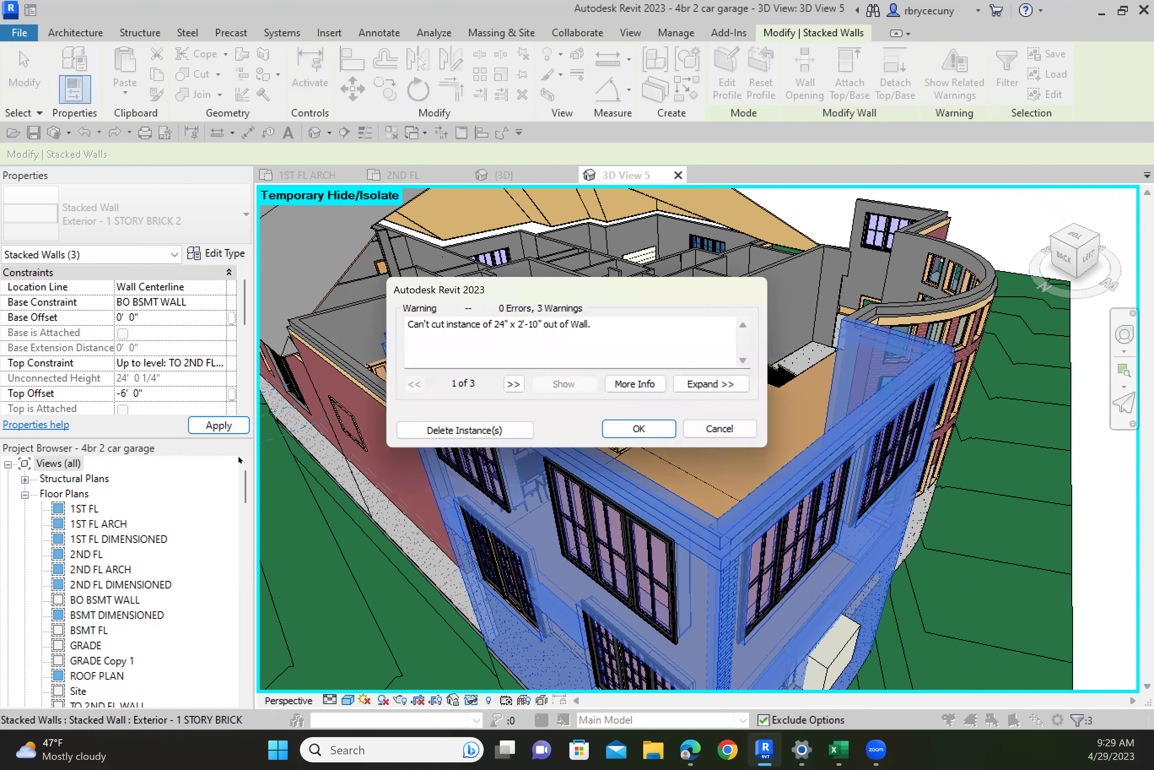
{"action": "left_click", "coordinate": [444, 430]}
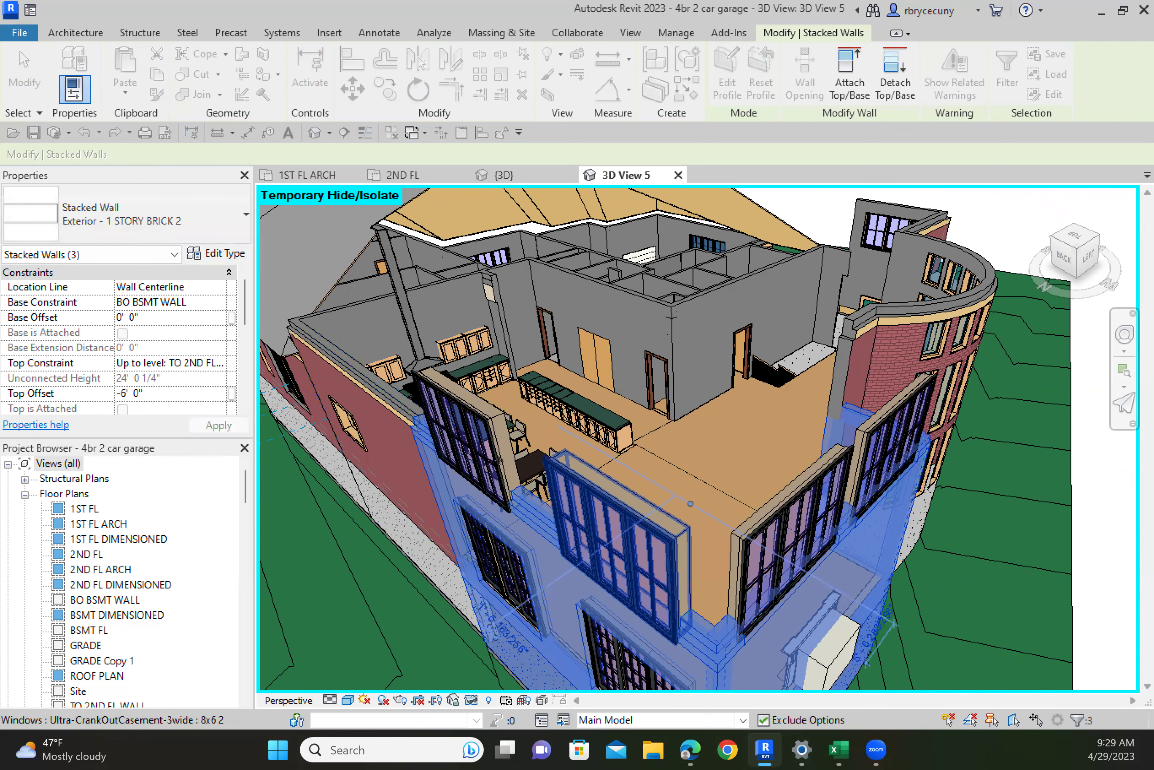
Step: Select the four brick stacked walls around the curved bay, including the tall bay wall
{"action": "middle_click_drag", "start_coordinate": [501, 459], "coordinate": [426, 424]}
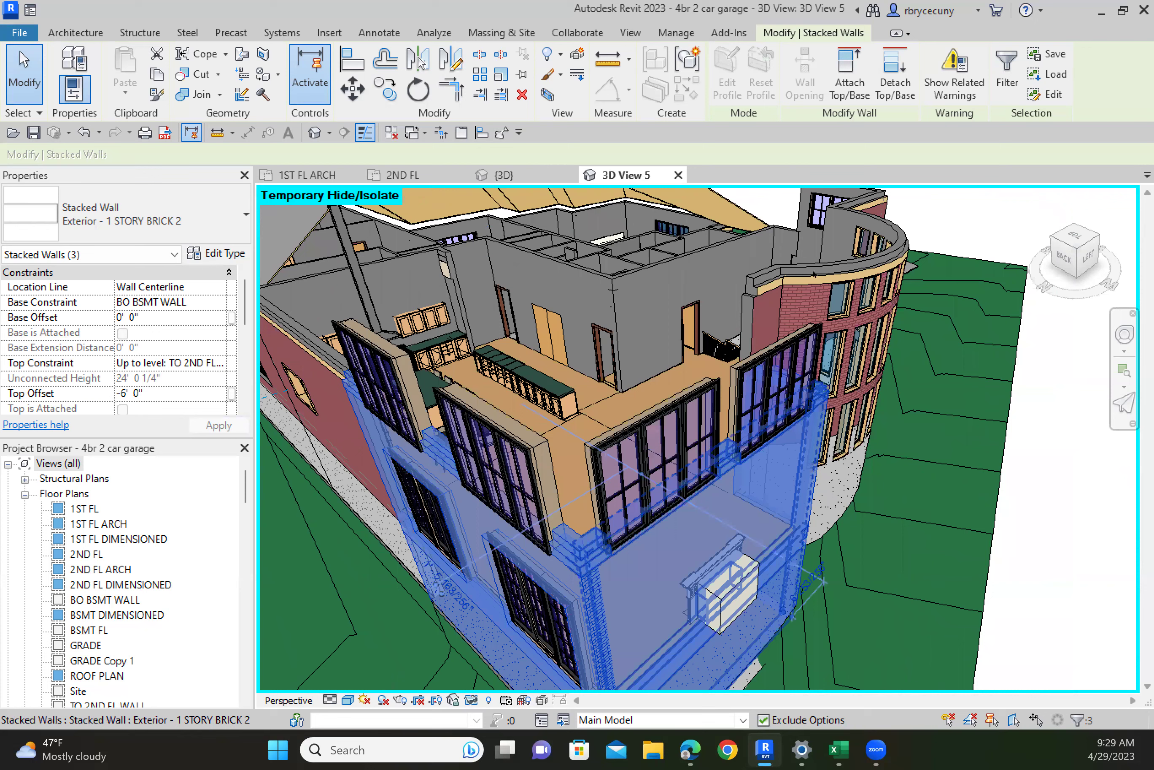
{"action": "left_click", "coordinate": [773, 307]}
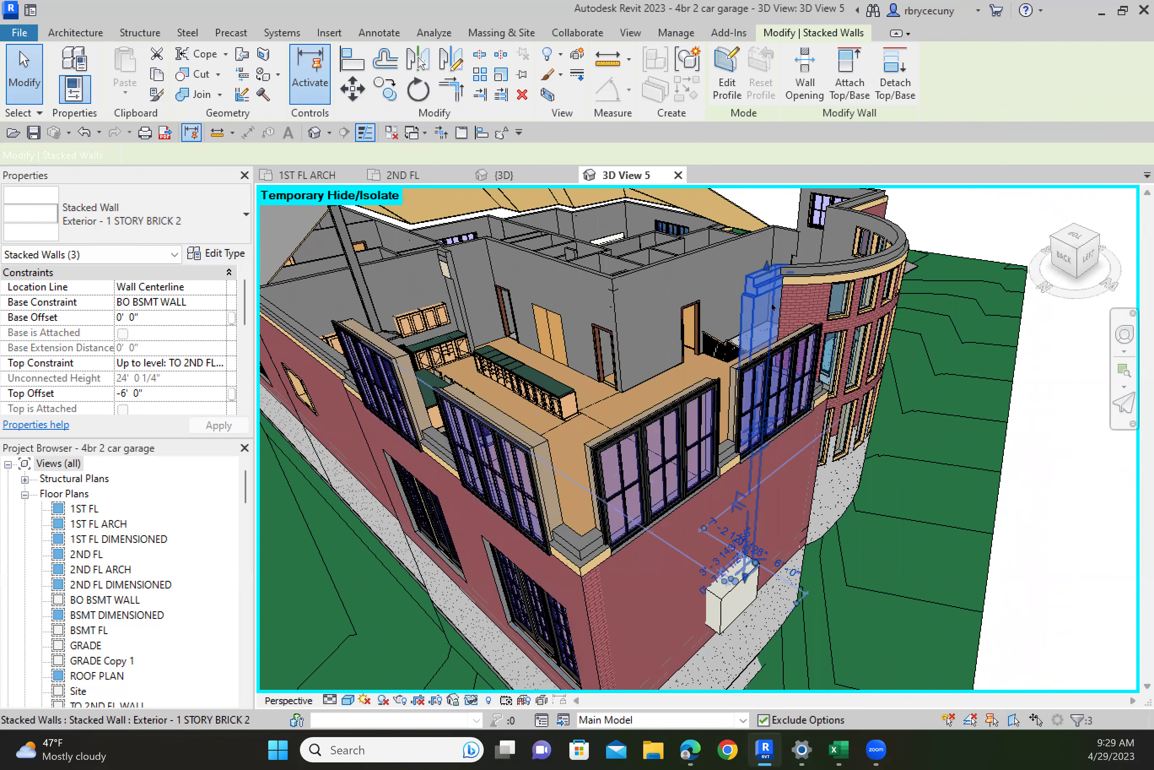
{"action": "left_click", "coordinate": [795, 300]}
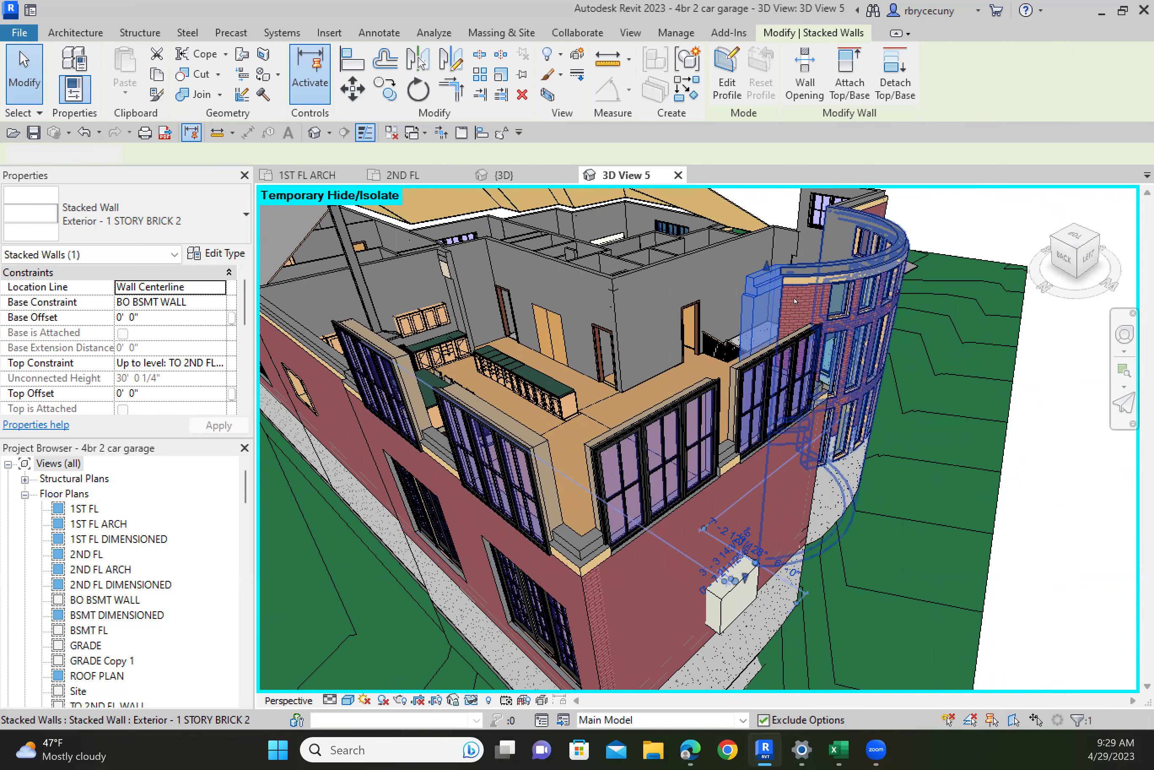
{"action": "left_click", "coordinate": [798, 303], "text": "ctrl"}
{"action": "middle_click_drag", "start_coordinate": [751, 576], "coordinate": [755, 581]}
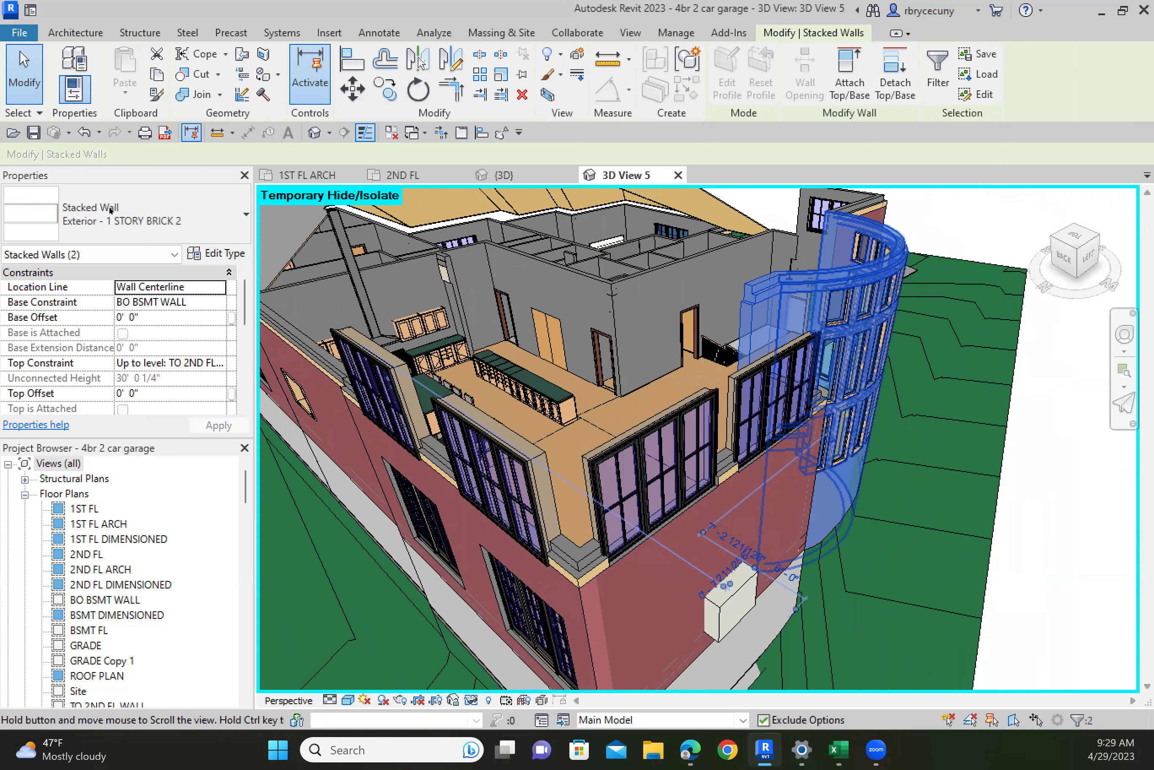
{"action": "middle_click_drag", "start_coordinate": [110, 210], "coordinate": [115, 214], "text": "shift"}
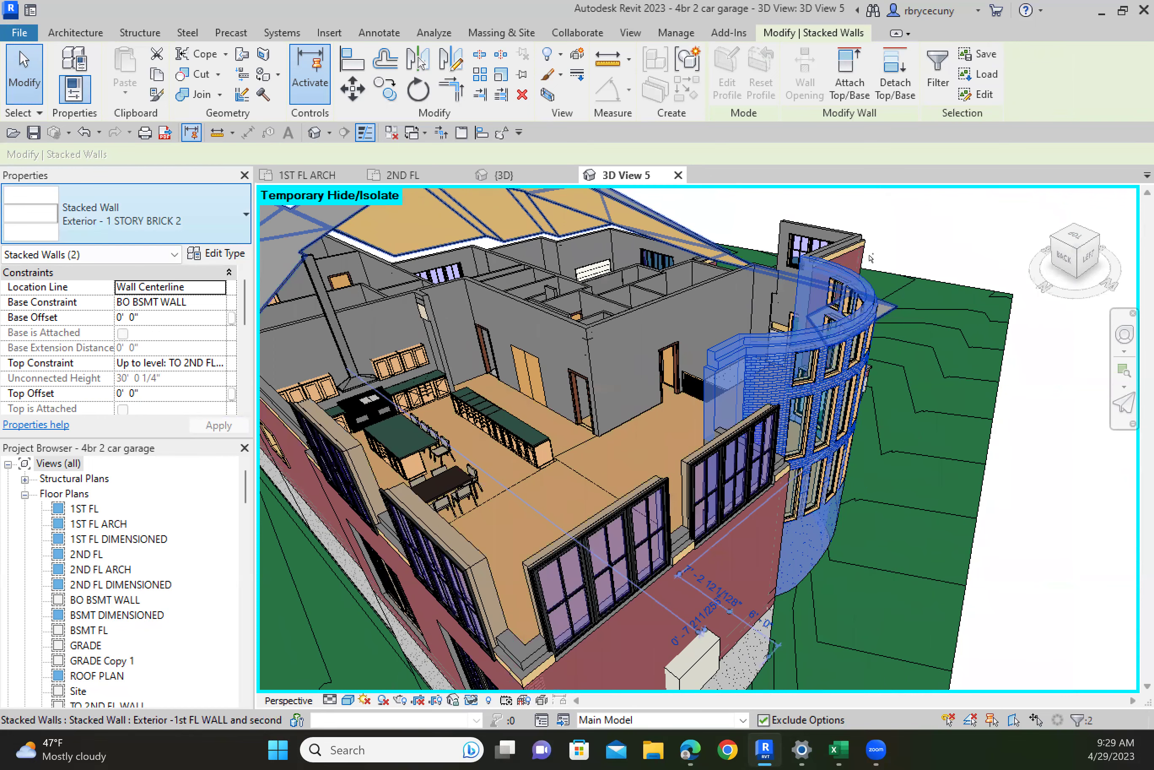
{"action": "scroll", "coordinate": [868, 258], "scroll_direction": "up", "scroll_amount": 1}
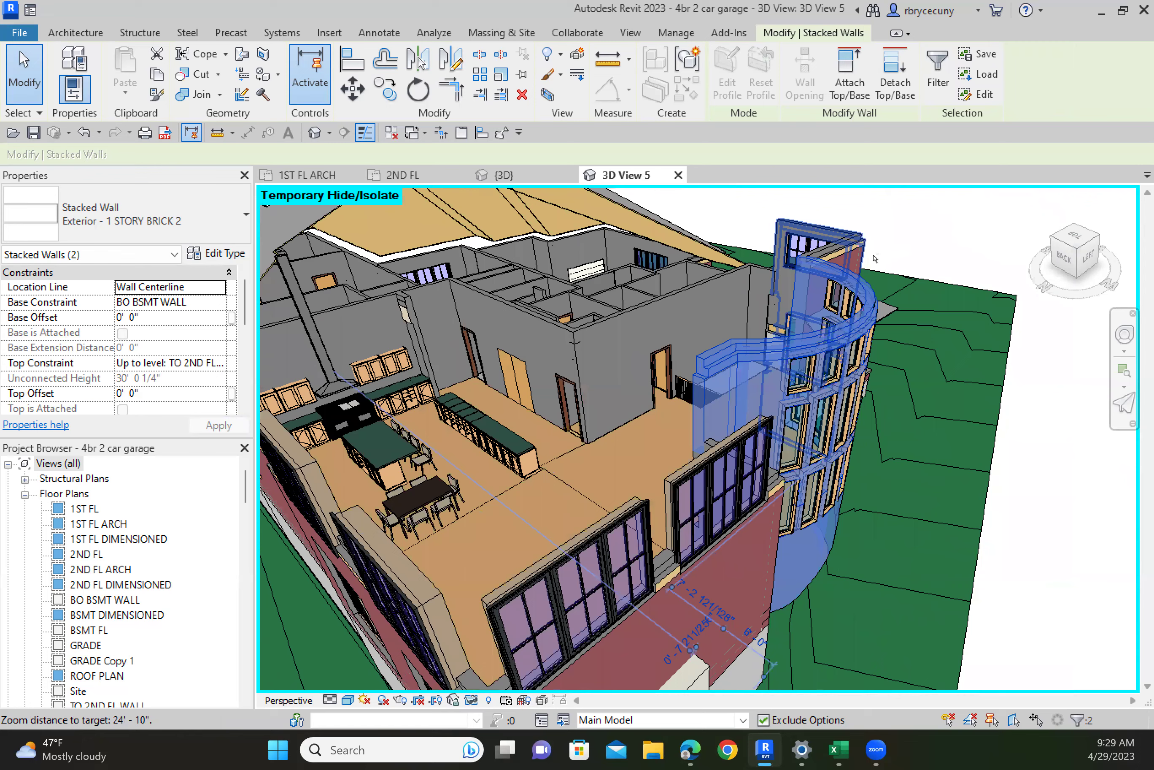
{"action": "scroll", "coordinate": [865, 257], "scroll_direction": "up", "scroll_amount": 1}
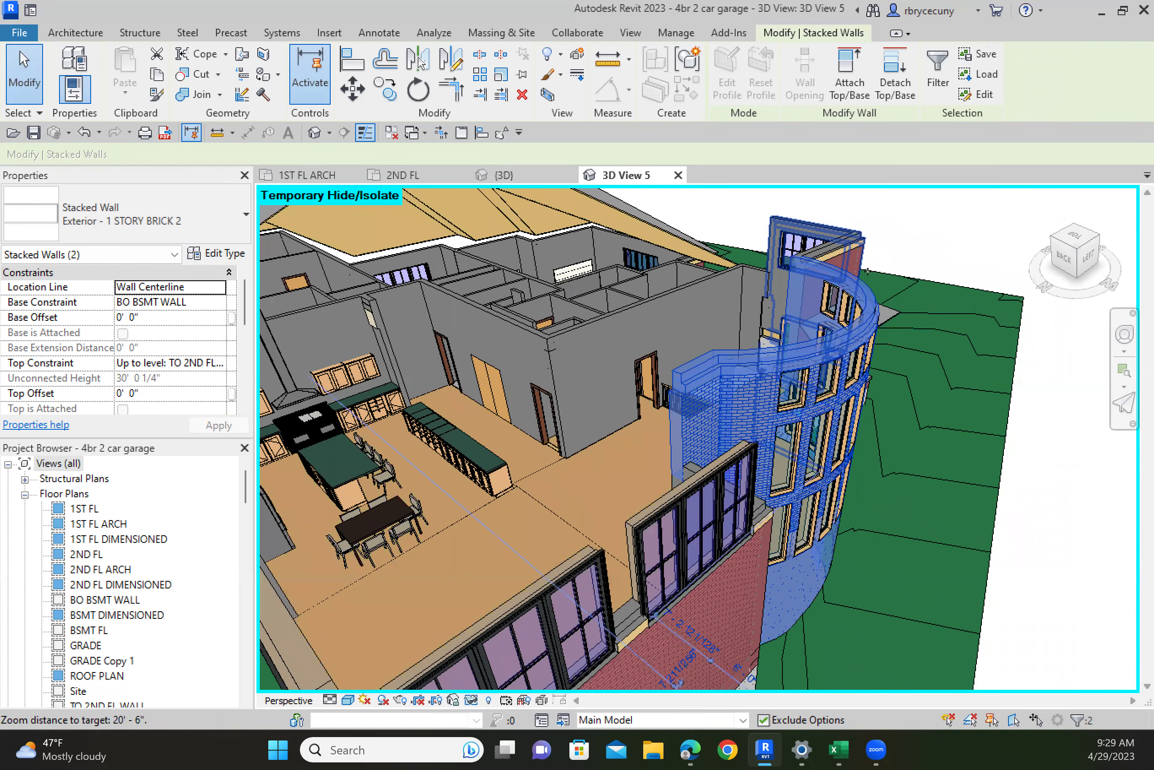
{"action": "scroll", "coordinate": [833, 258], "scroll_direction": "up", "scroll_amount": 1}
{"action": "left_click", "coordinate": [847, 258], "text": "ctrl"}
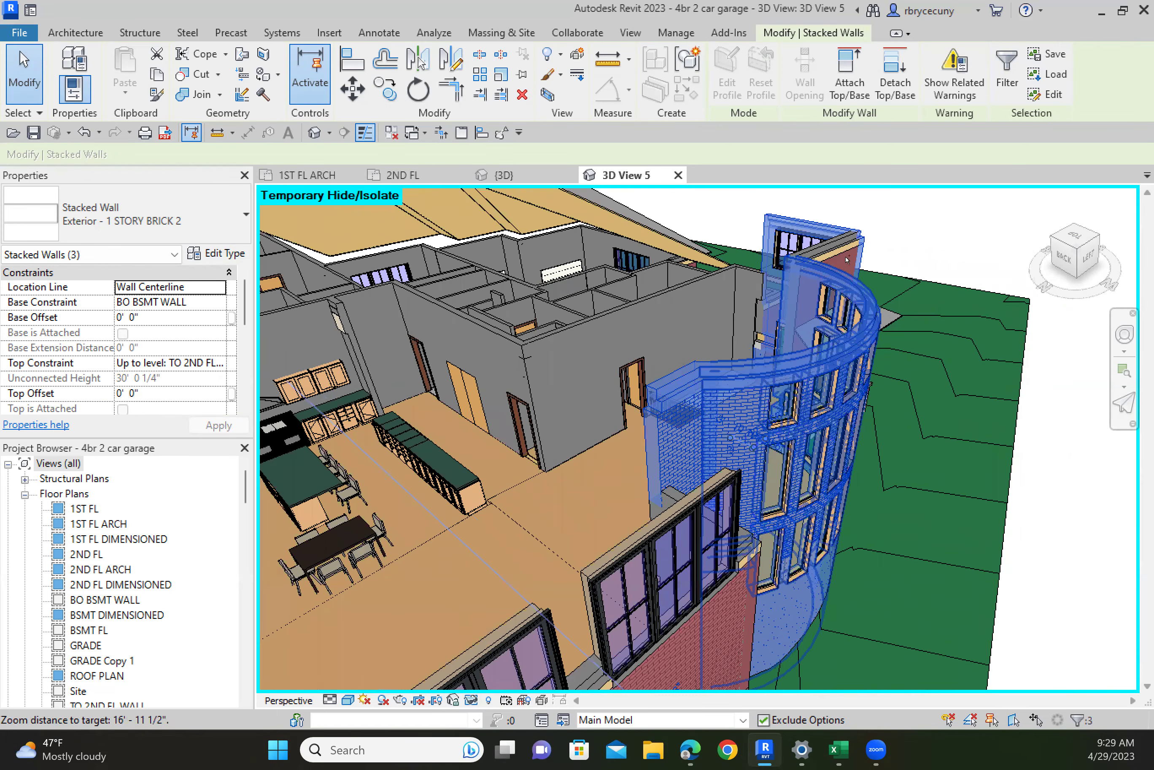
{"action": "left_click", "coordinate": [847, 259], "text": "ctrl"}
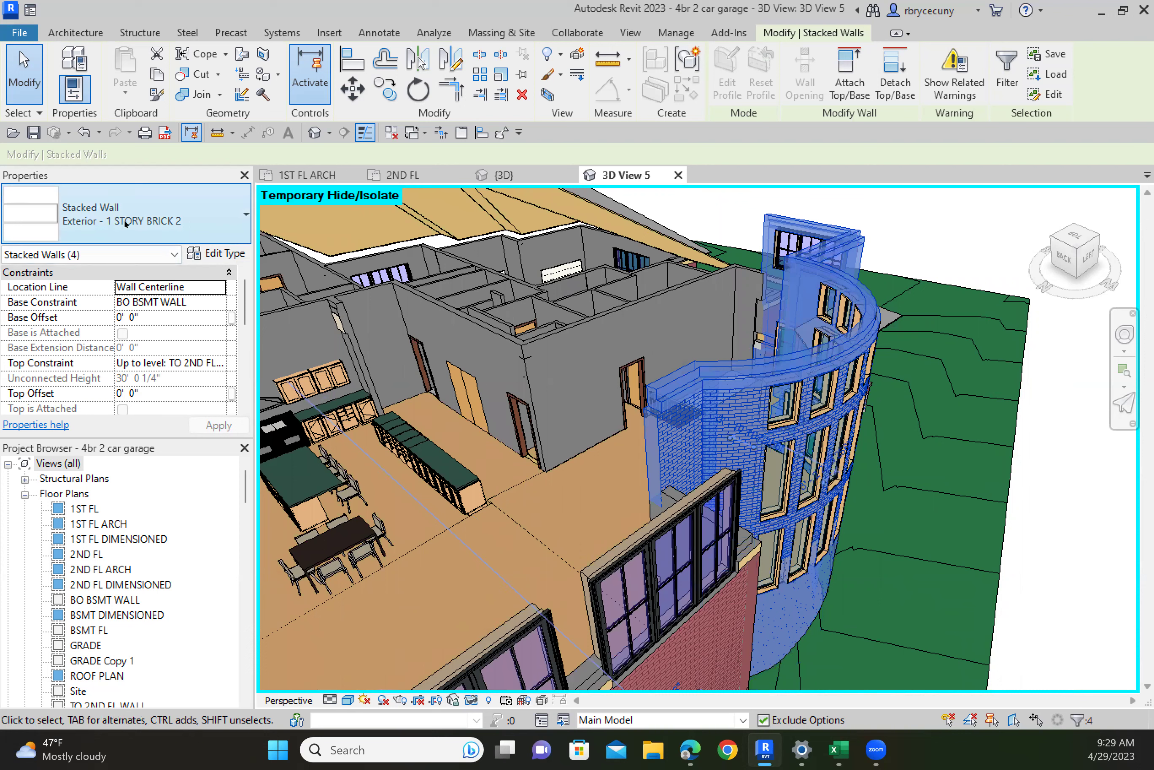
Step: Set the four walls' Top Offset to -6' 0"
{"action": "left_click", "coordinate": [170, 395]}
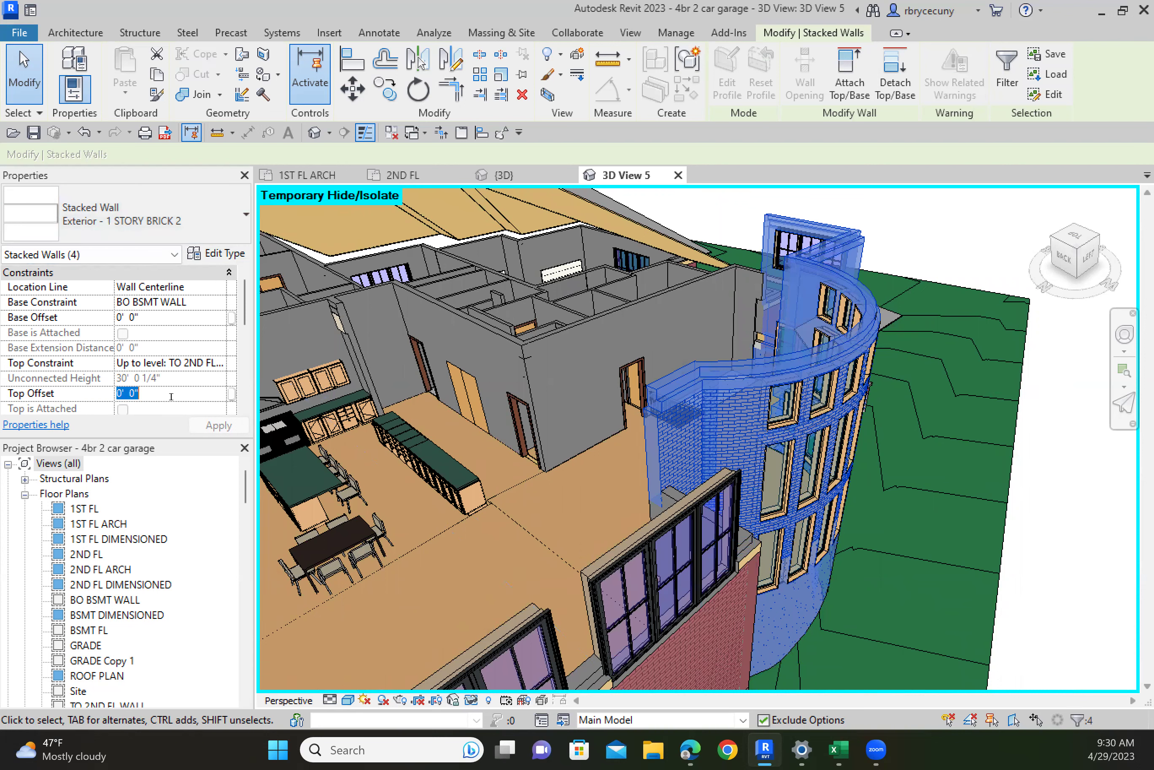
{"action": "type", "text": "-6"}
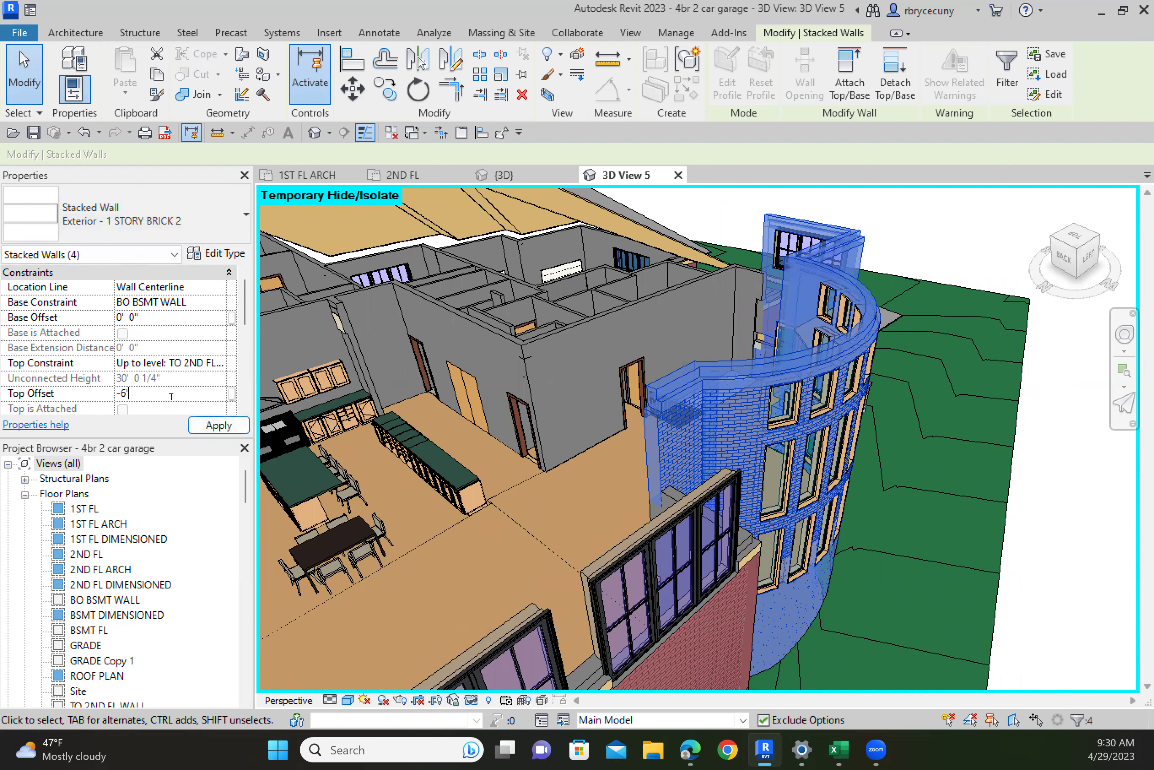
{"action": "key", "text": "Return"}
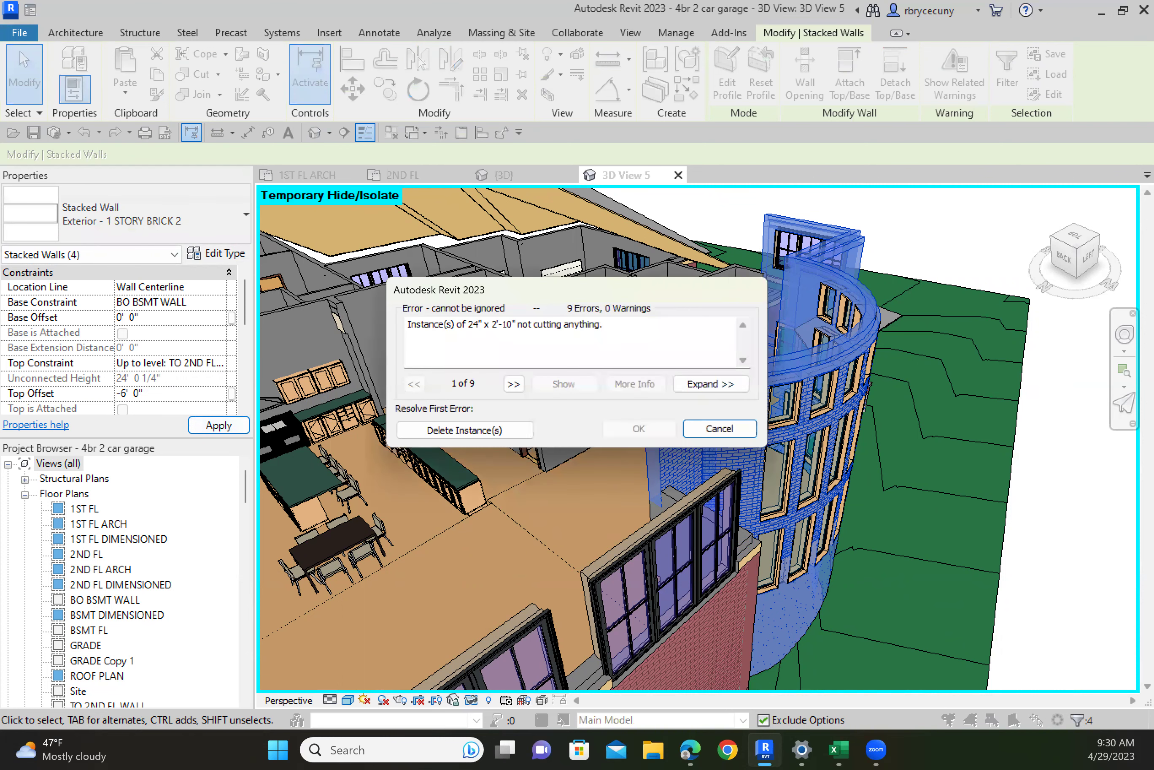
Step: Delete the 9 non-cutting 24" x 2'-10" instances and deselect the lowered bay walls
{"action": "left_click", "coordinate": [466, 430]}
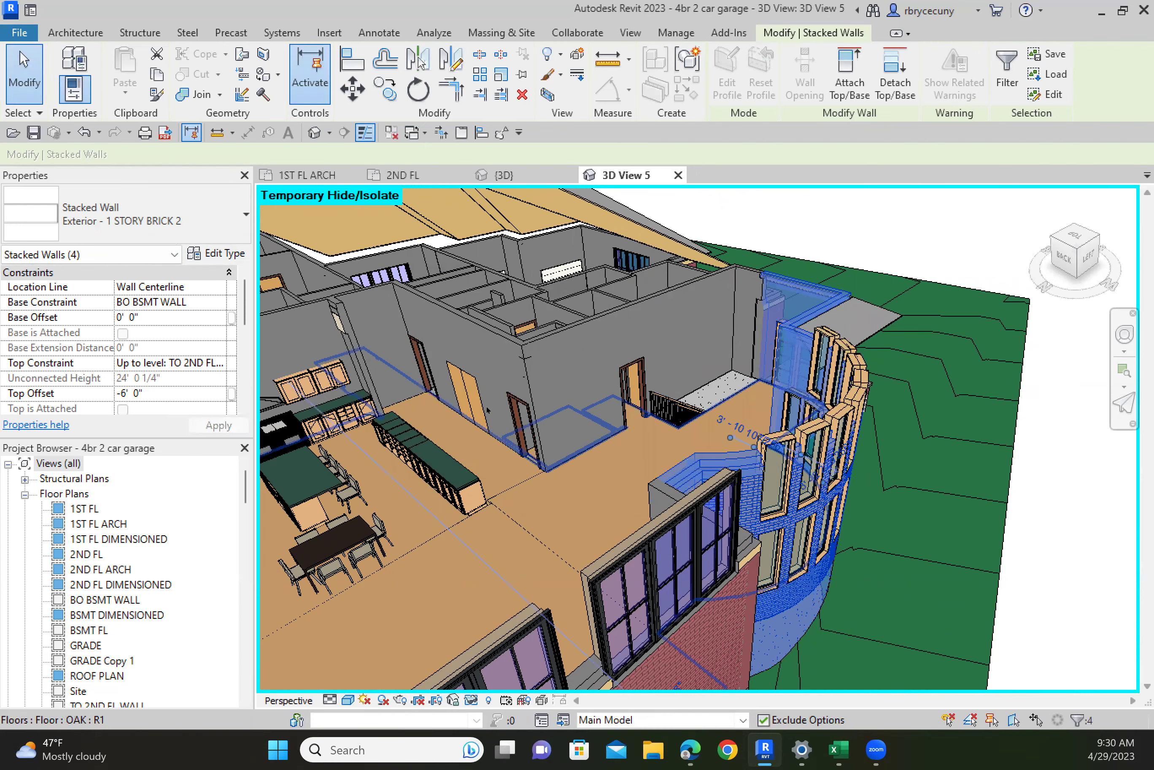
{"action": "scroll", "coordinate": [563, 430], "scroll_direction": "up", "scroll_amount": 1}
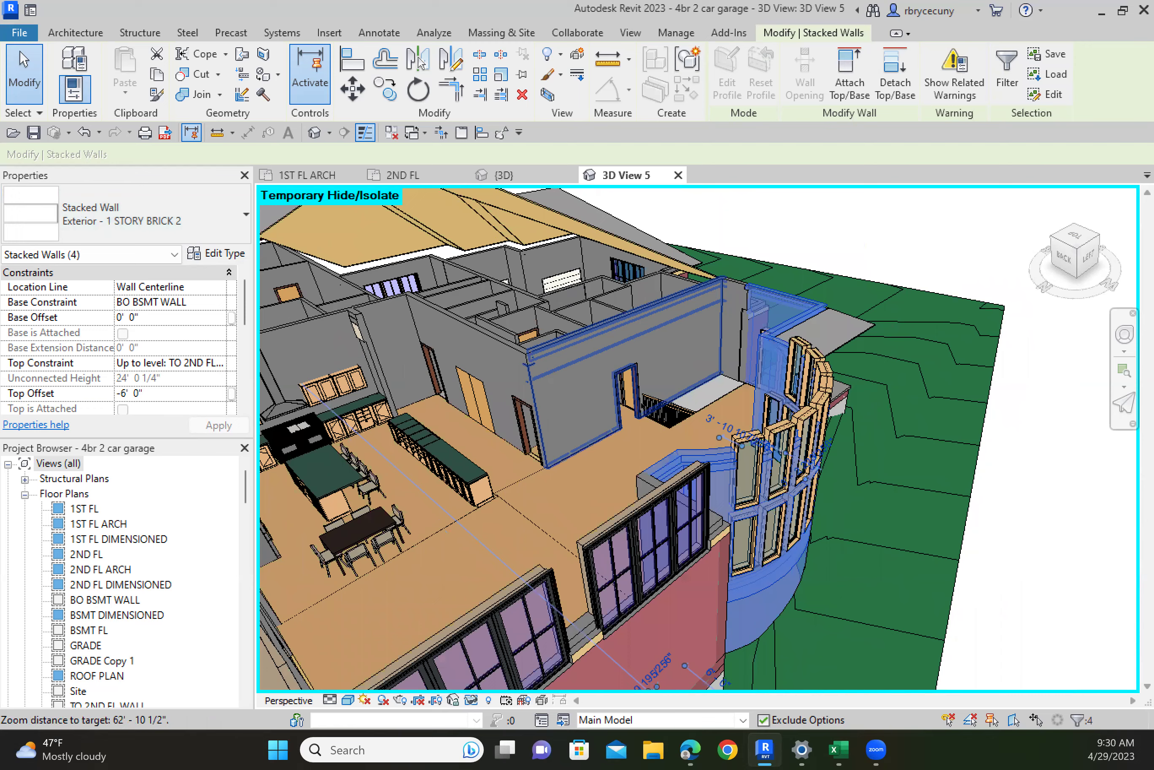
{"action": "key", "text": "Escape"}
{"action": "scroll", "coordinate": [642, 428], "scroll_direction": "down", "scroll_amount": 2}
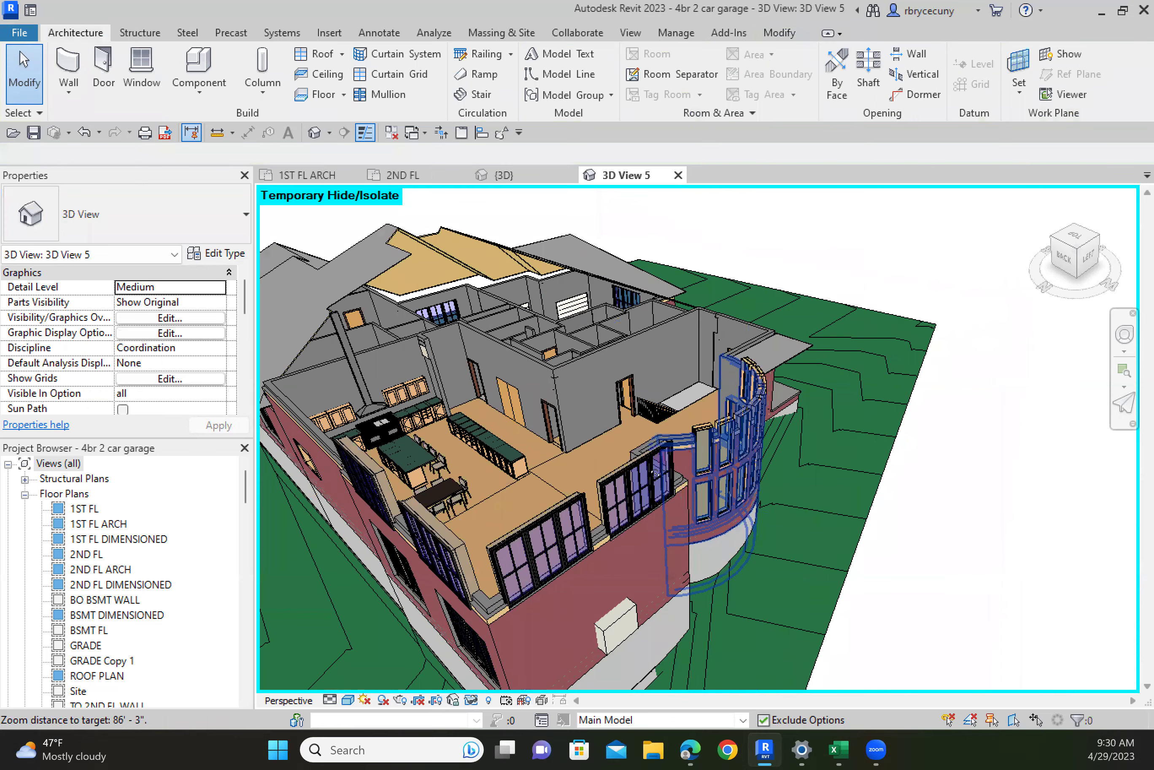
{"action": "middle_click_drag", "start_coordinate": [698, 466], "coordinate": [462, 444], "text": "shift"}
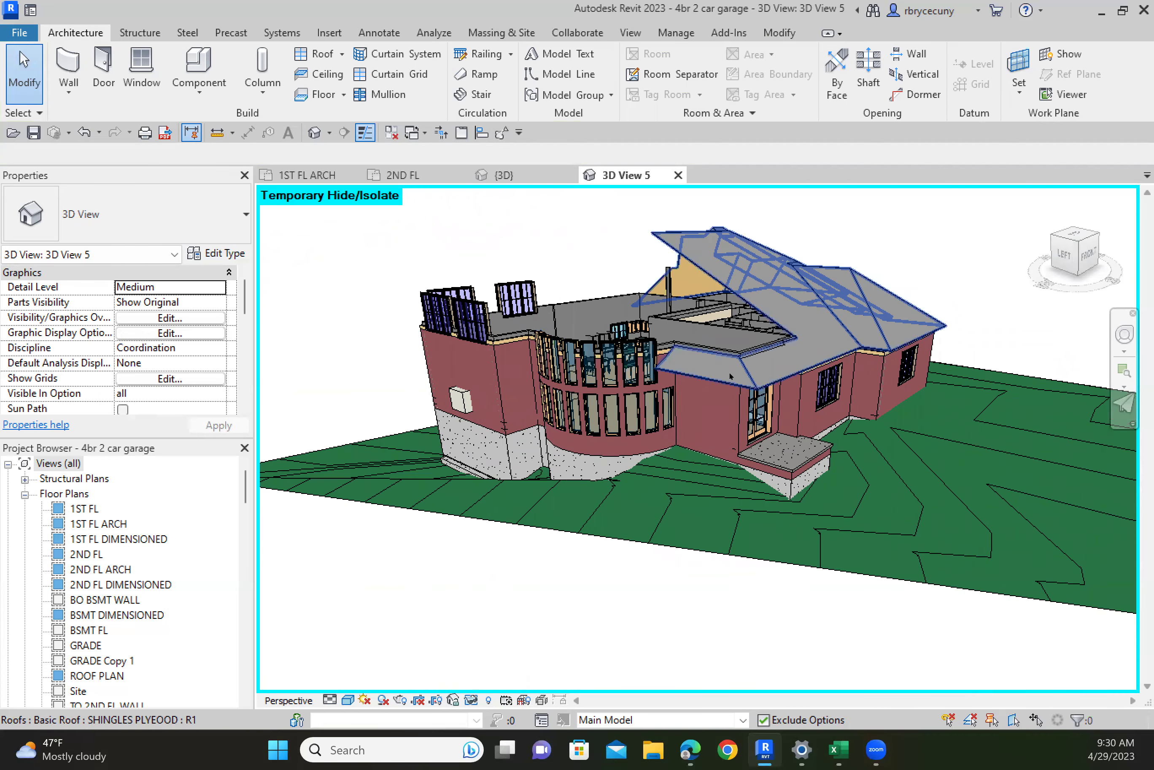
{"action": "middle_click_drag", "start_coordinate": [574, 385], "coordinate": [552, 413], "text": "shift"}
{"action": "scroll", "coordinate": [569, 374], "scroll_direction": "up", "scroll_amount": 2}
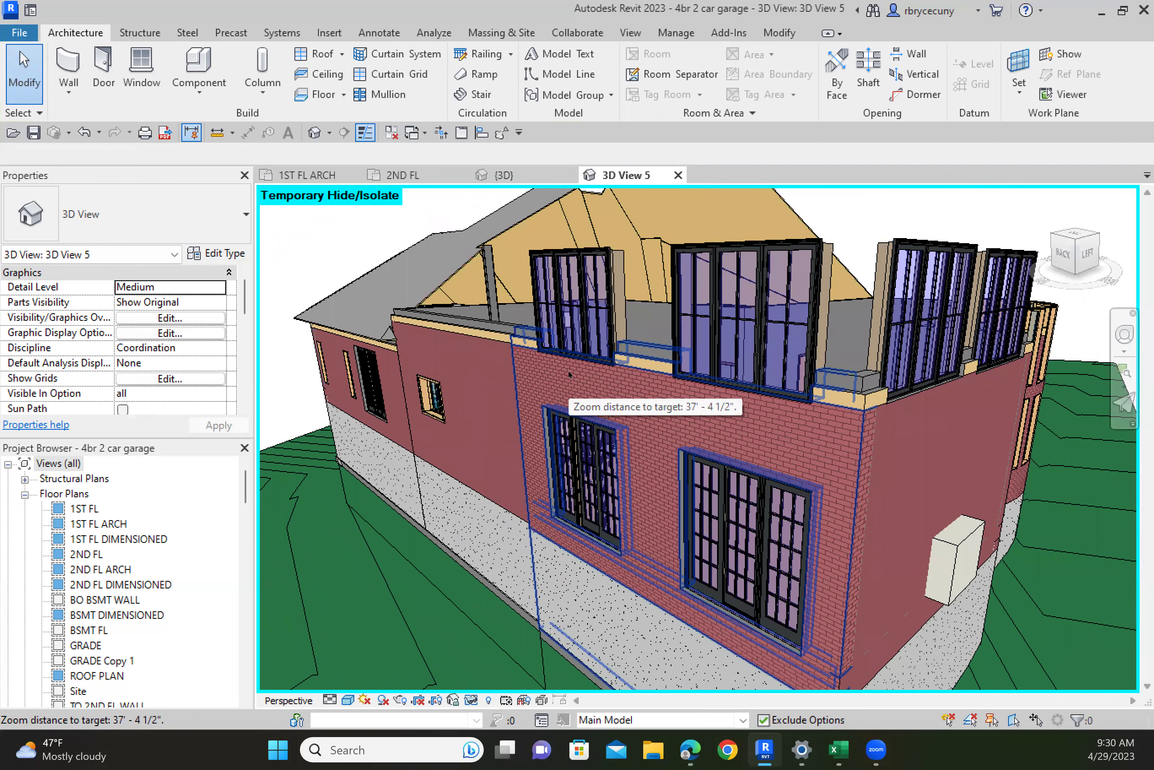
{"action": "scroll", "coordinate": [569, 373], "scroll_direction": "down", "scroll_amount": 1}
{"action": "middle_click_drag", "start_coordinate": [575, 407], "coordinate": [563, 422], "text": "shift"}
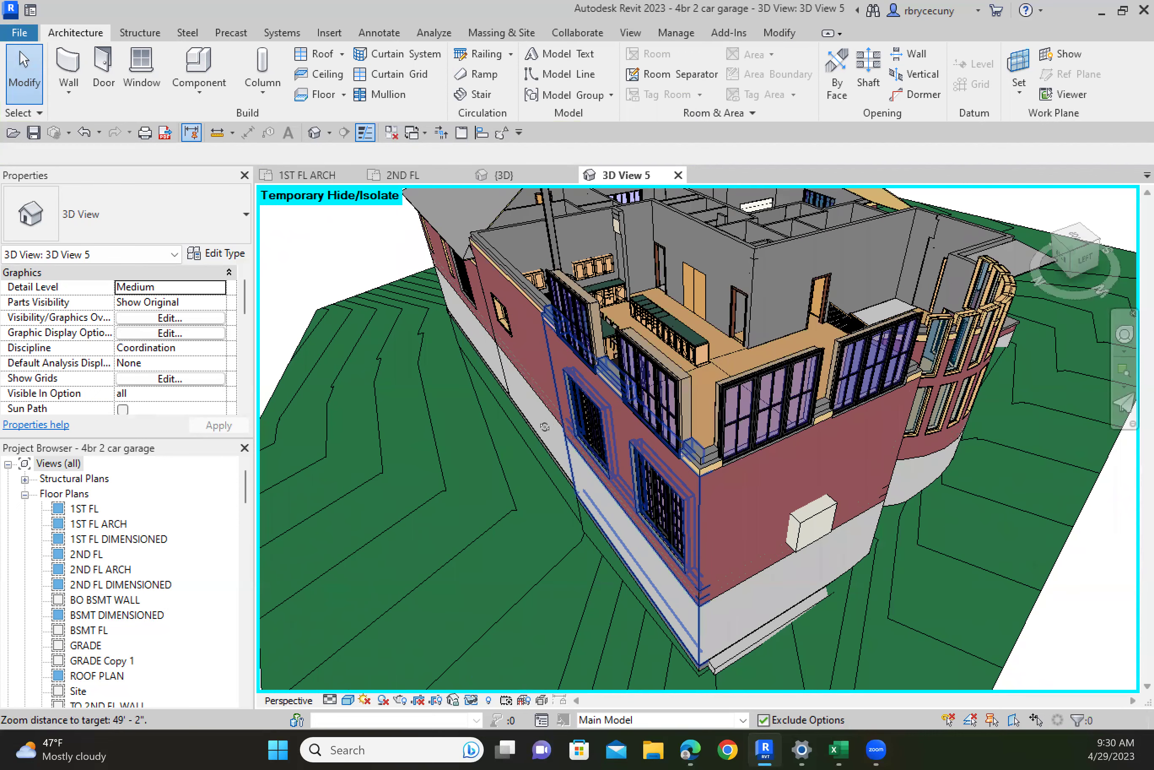
{"action": "middle_click_drag", "start_coordinate": [769, 424], "coordinate": [544, 395], "text": "shift"}
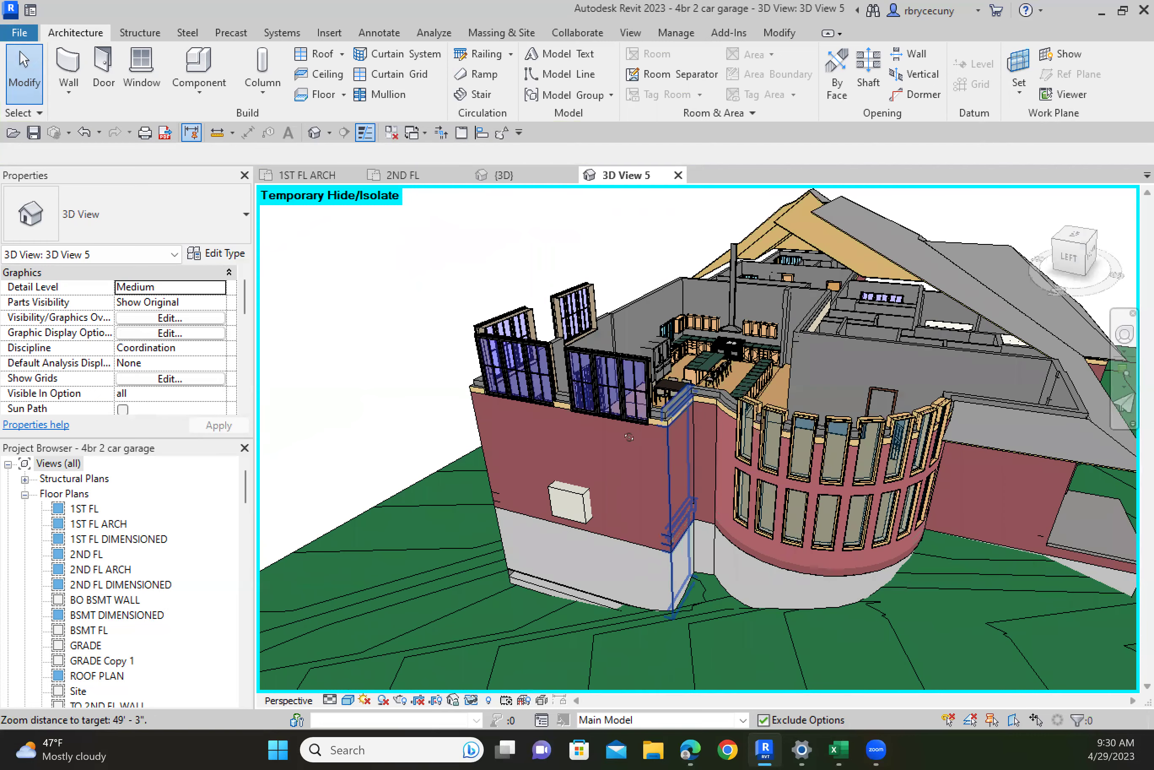
{"action": "middle_click_drag", "start_coordinate": [644, 425], "coordinate": [578, 410], "text": "shift"}
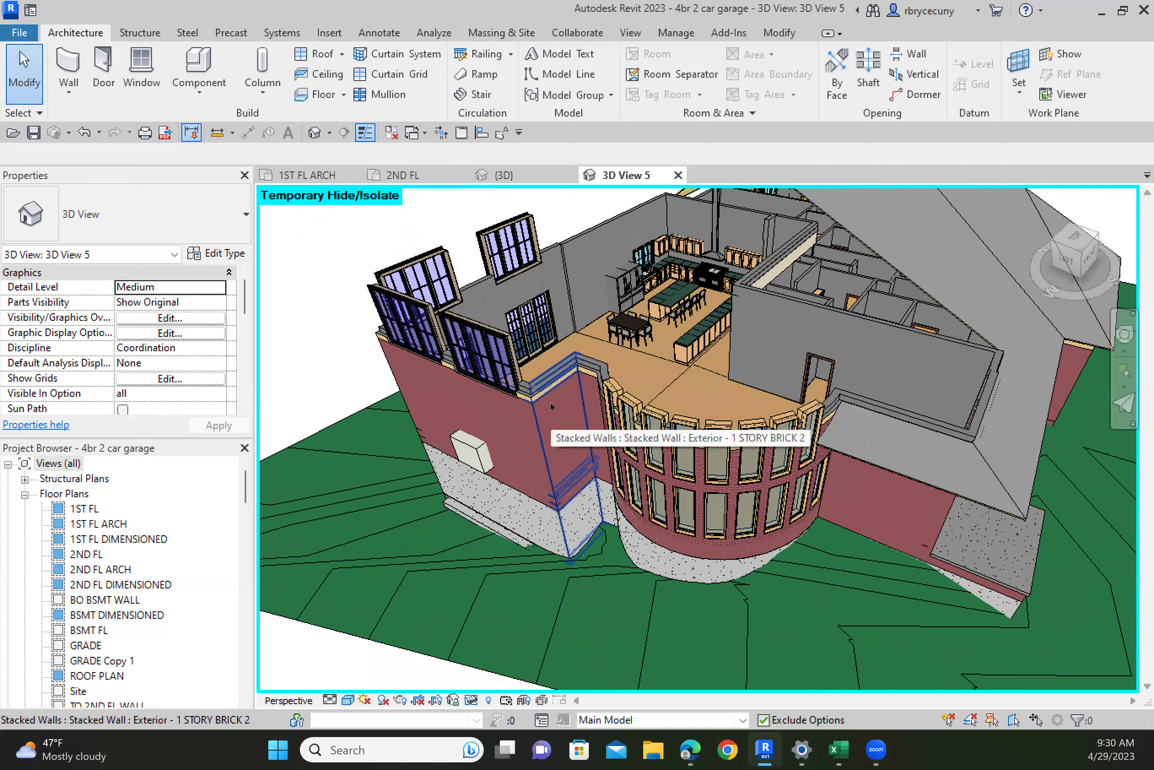